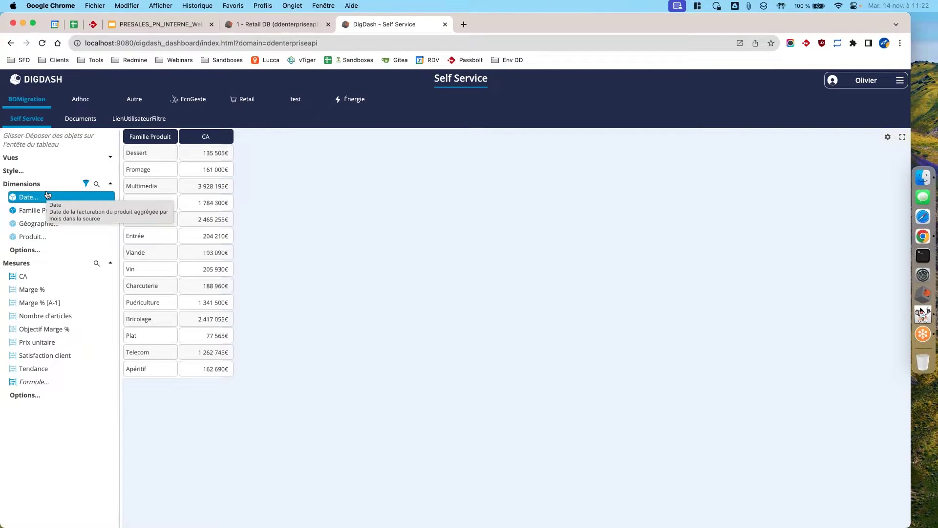
- Add Géographique / Pays to the product-family table, drill into Canada, then return to country level
left_click(52, 226)
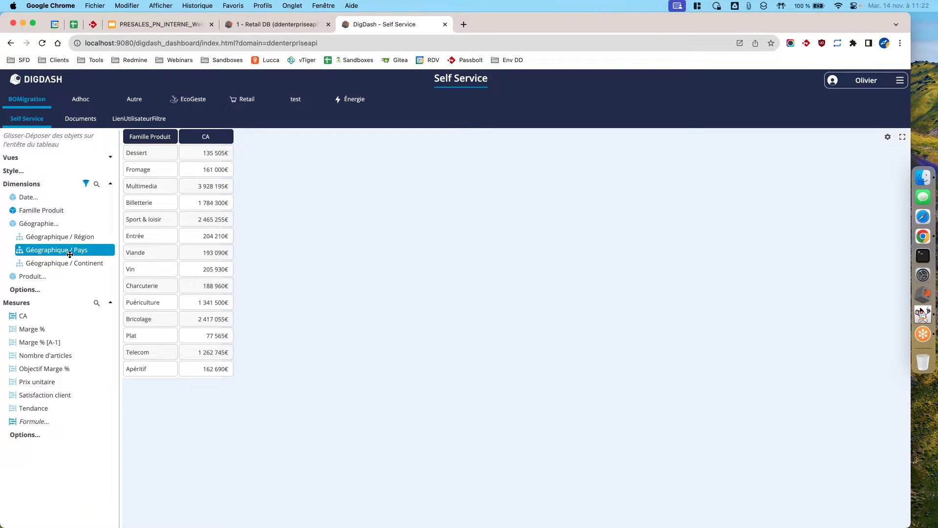
left_click_drag(70, 254, 174, 137)
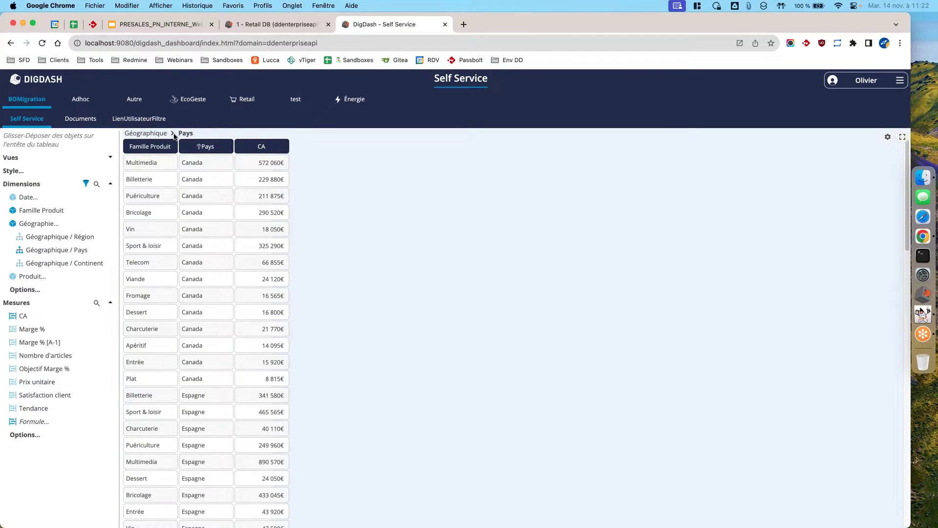
left_click(206, 166)
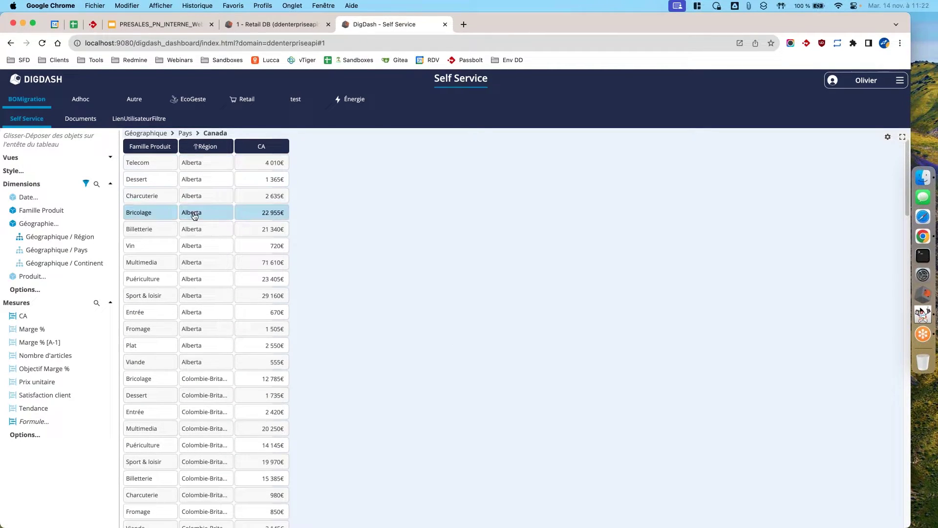
left_click(186, 133)
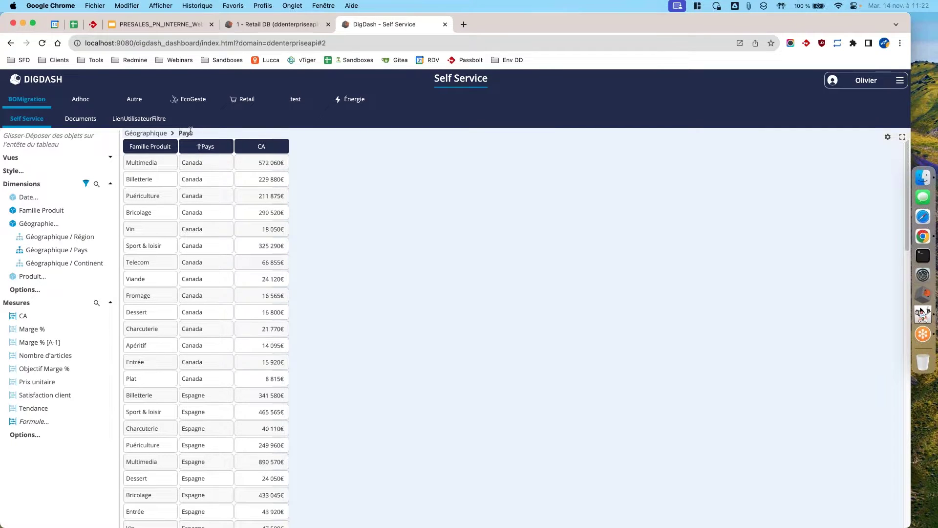
left_click_drag(49, 342, 282, 146)
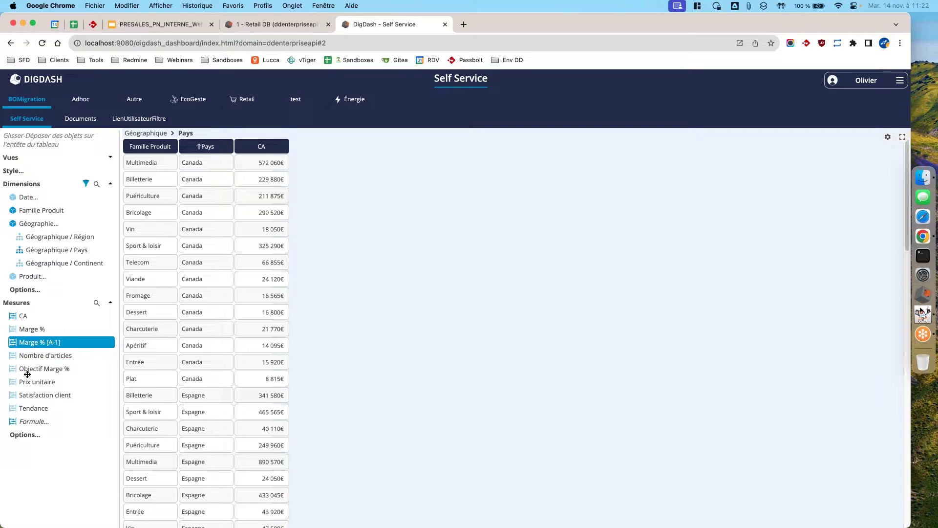
- Add a CA (Année - 1) previous-year column to the table
left_click(27, 434)
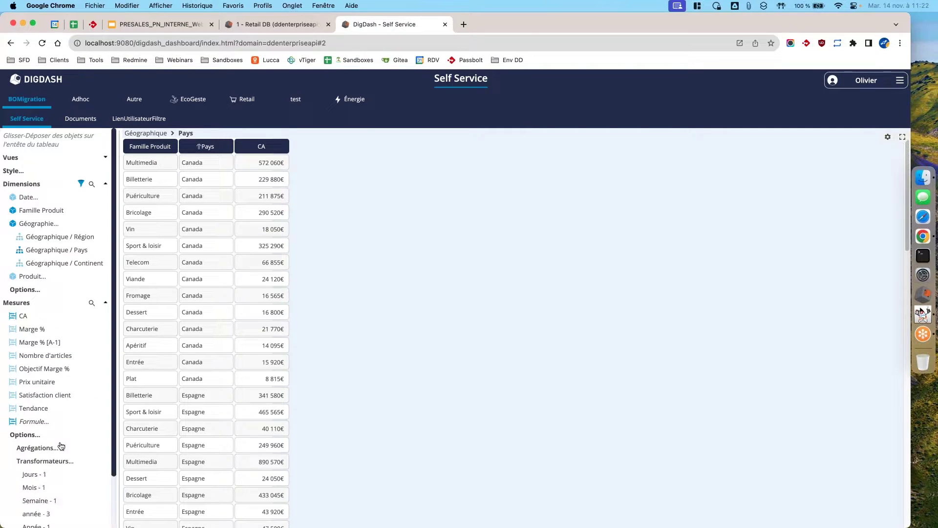
scroll(61, 446, "down", 3)
left_click_drag(44, 468, 262, 147)
left_click(443, 266)
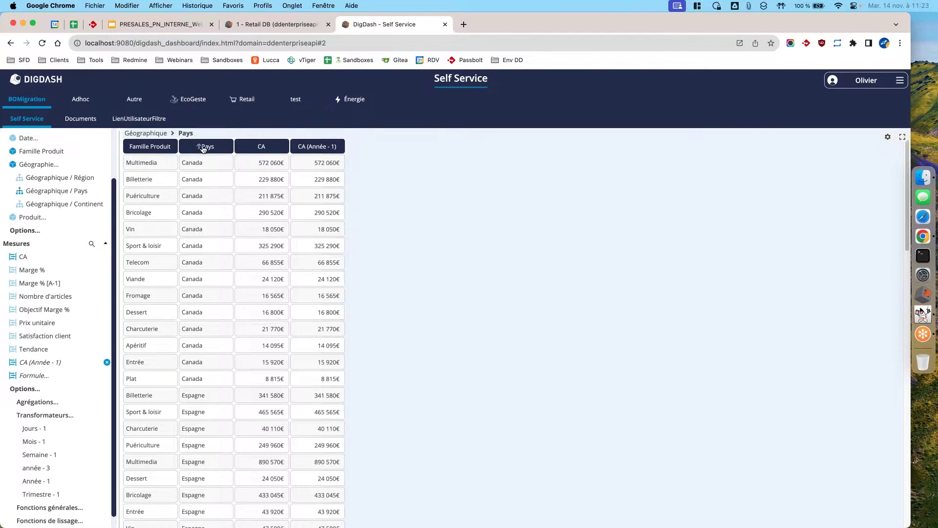
- Replace the Pays split with Date / Année rows and inspect the Multimedia 2020 row
left_click_drag(203, 148, 25, 262)
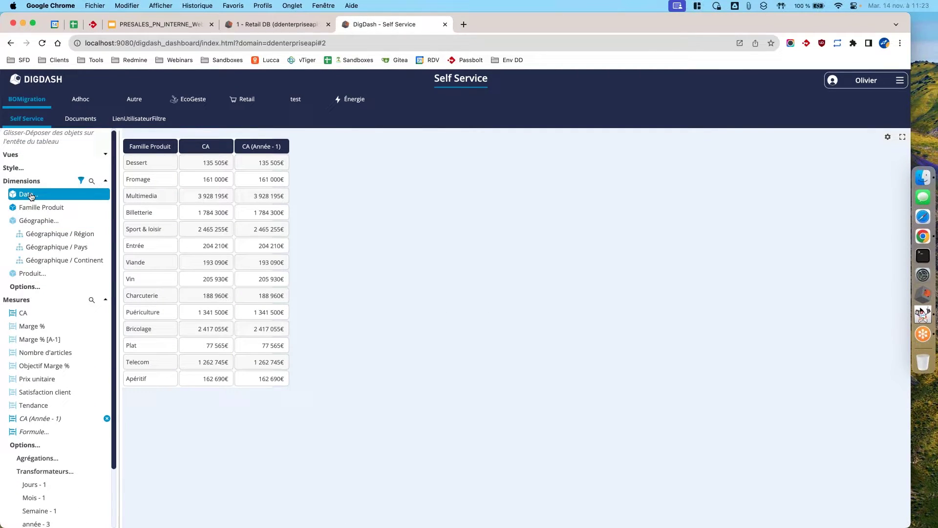
left_click(32, 197)
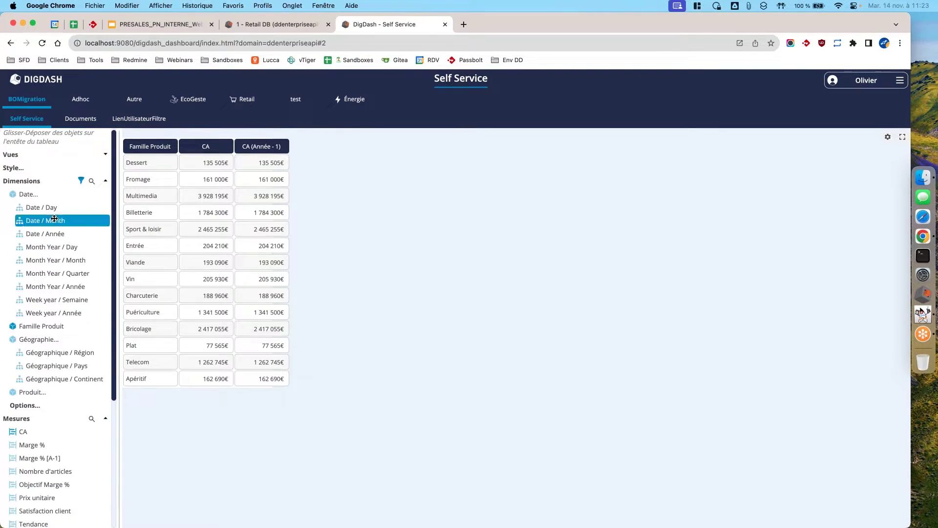
left_click_drag(47, 234, 161, 146)
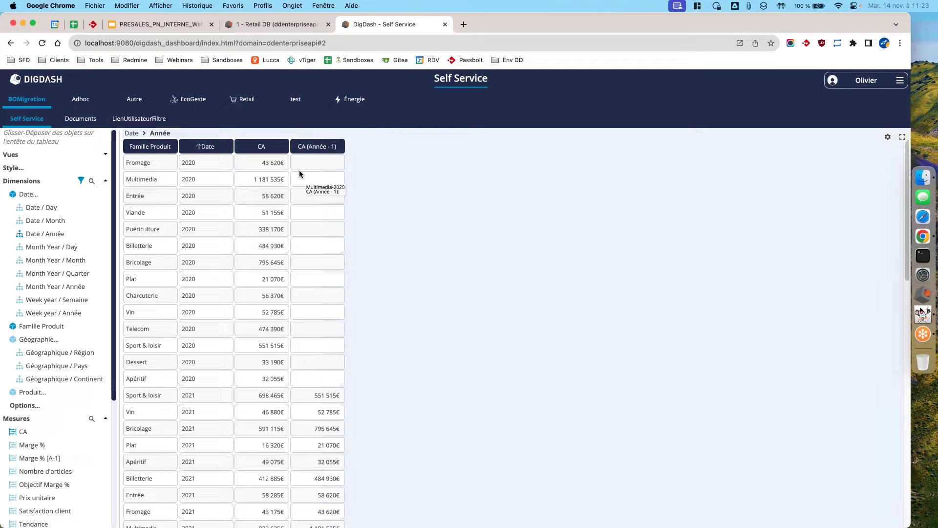
left_click(299, 172)
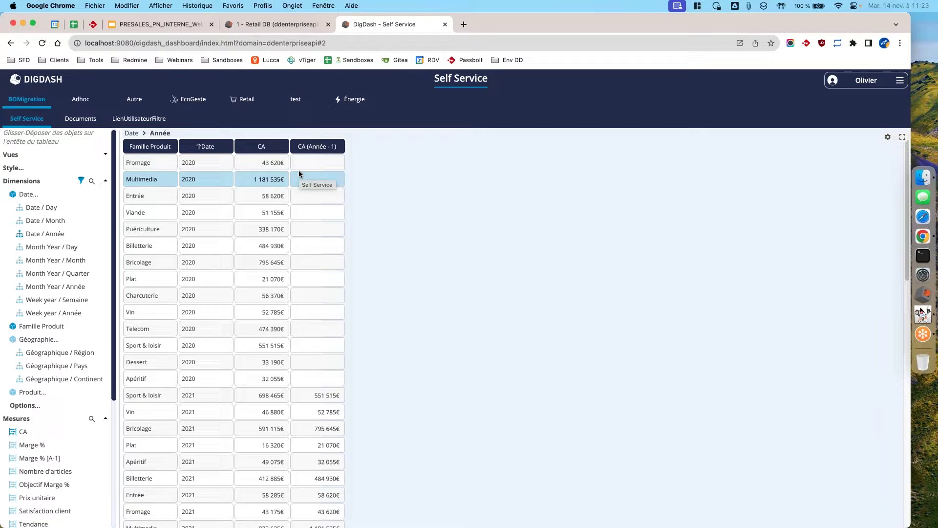
left_click(300, 174)
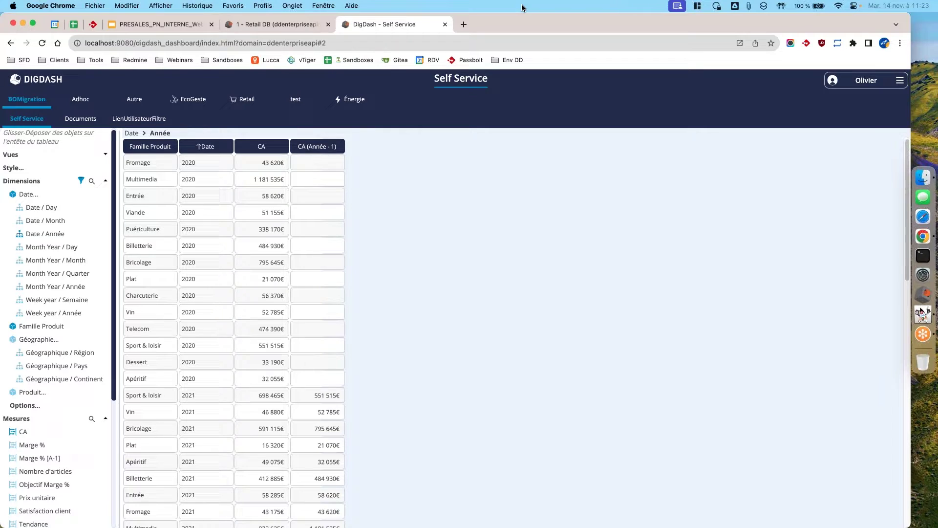
- Close the 1 - Retail DB column editor in Studio and list the BOMigration flows
left_click(184, 29)
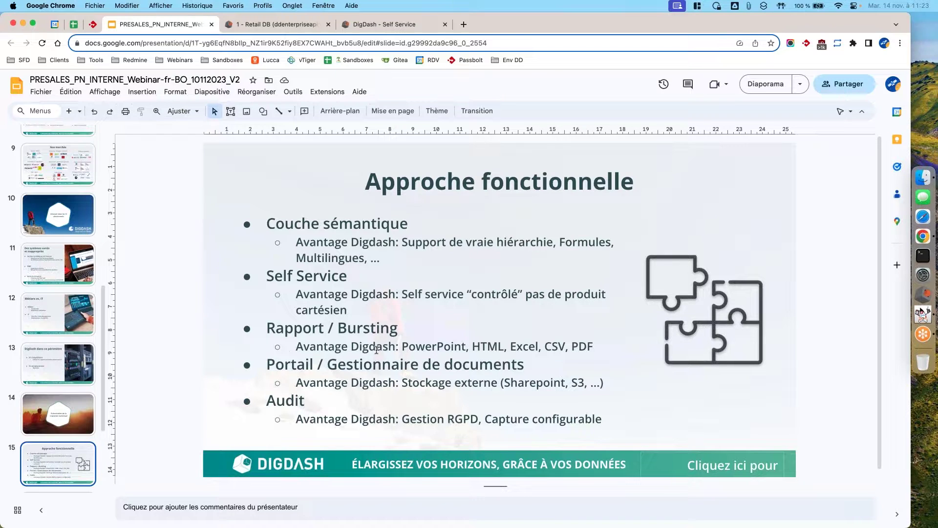
left_click(413, 25)
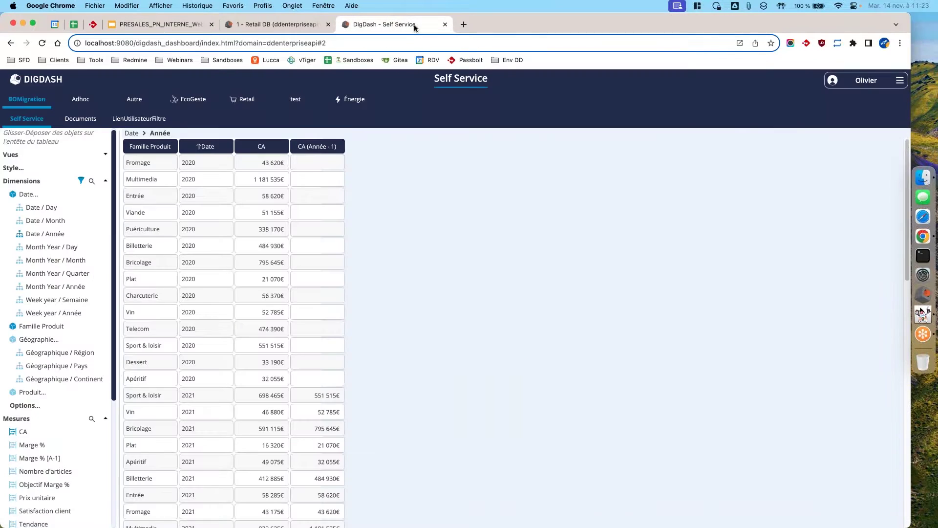
left_click(267, 27)
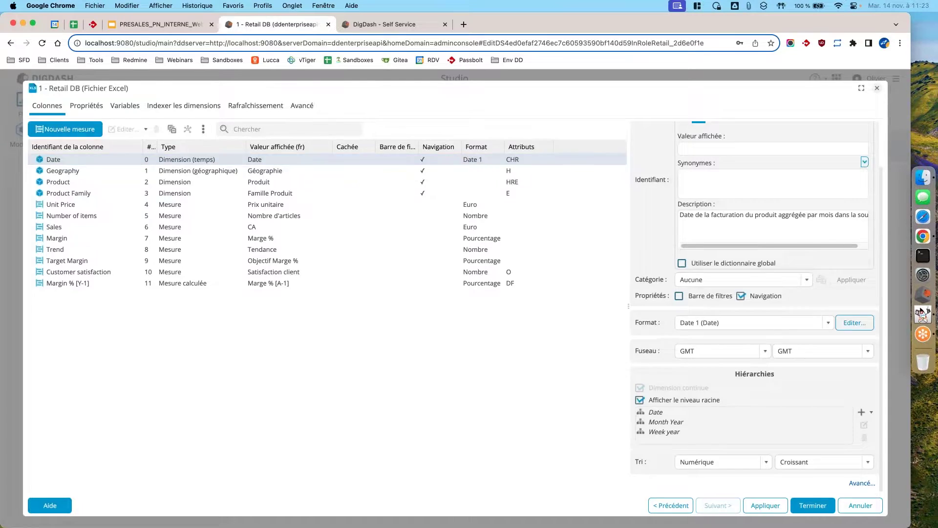
left_click(878, 88)
left_click(24, 102)
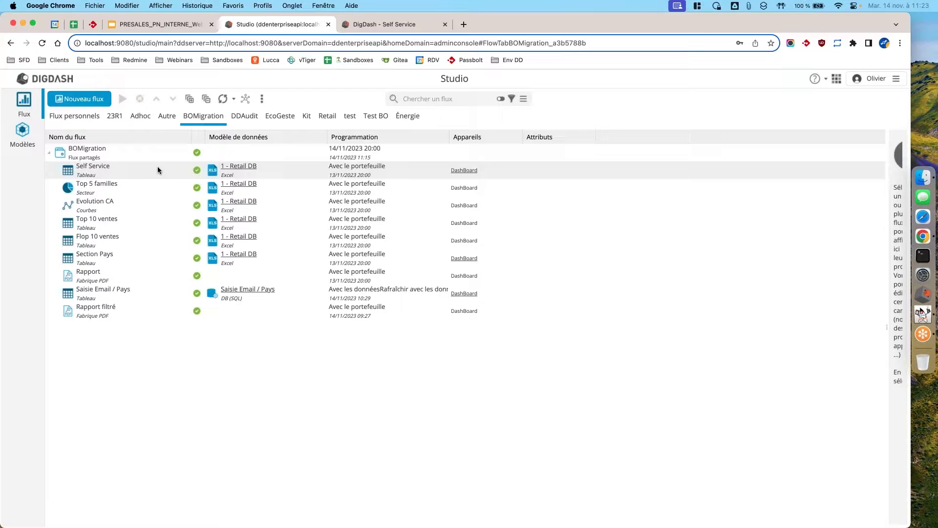
left_click(119, 221)
left_click(115, 167)
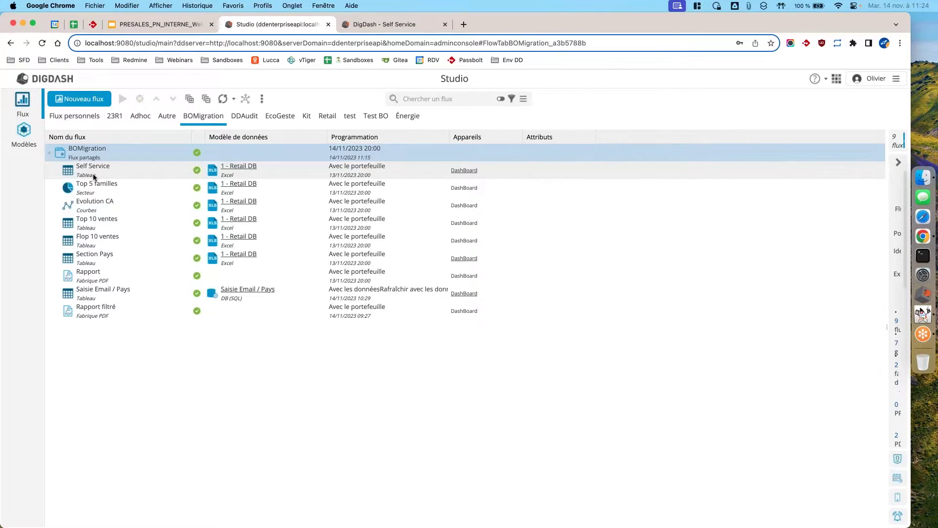
key("shift+Down")
key("shift+Down")
key("shift+Down")
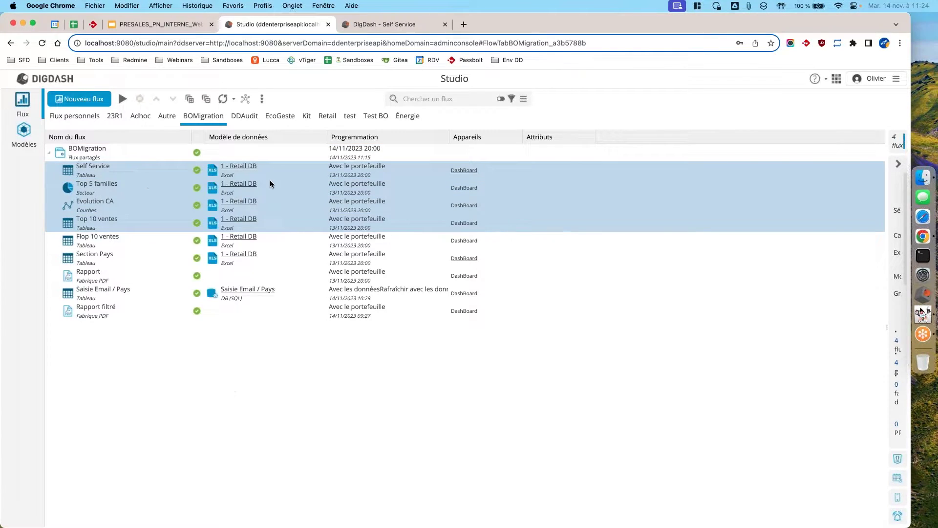
key("space")
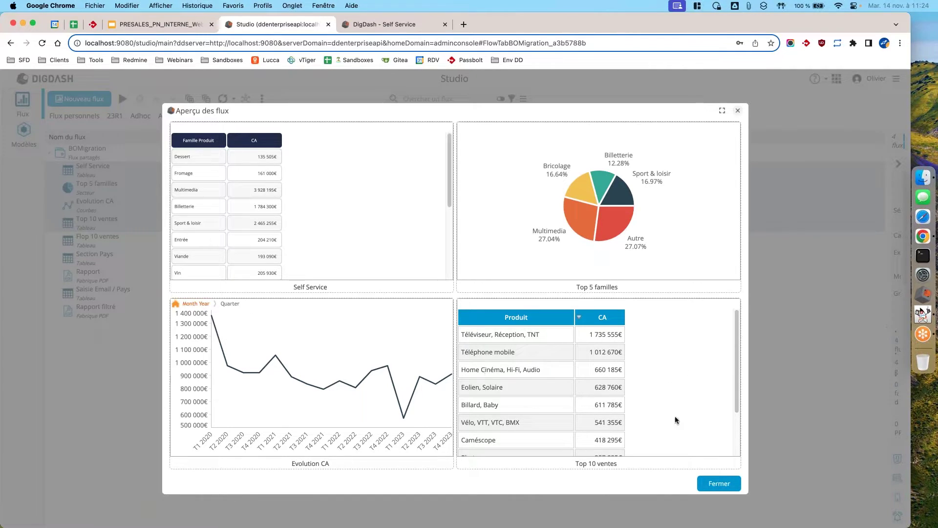
left_click(719, 484)
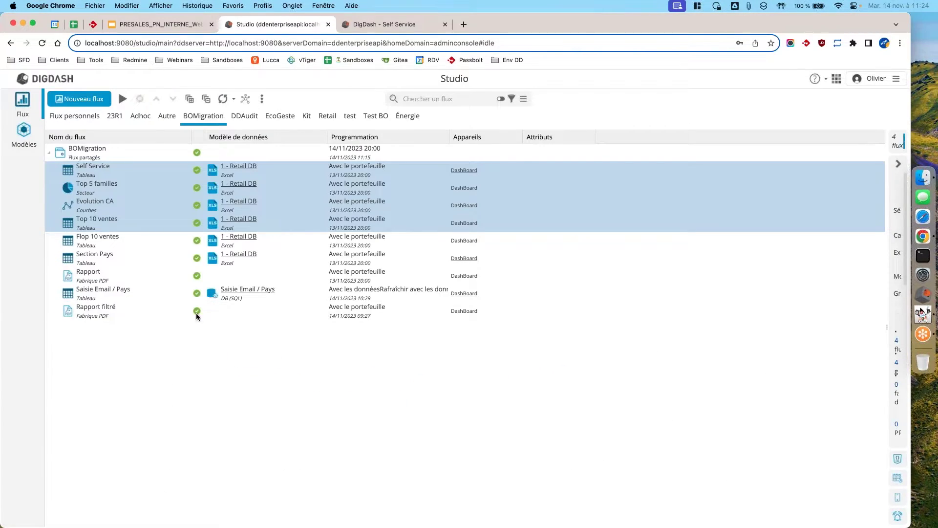
double_click(127, 277)
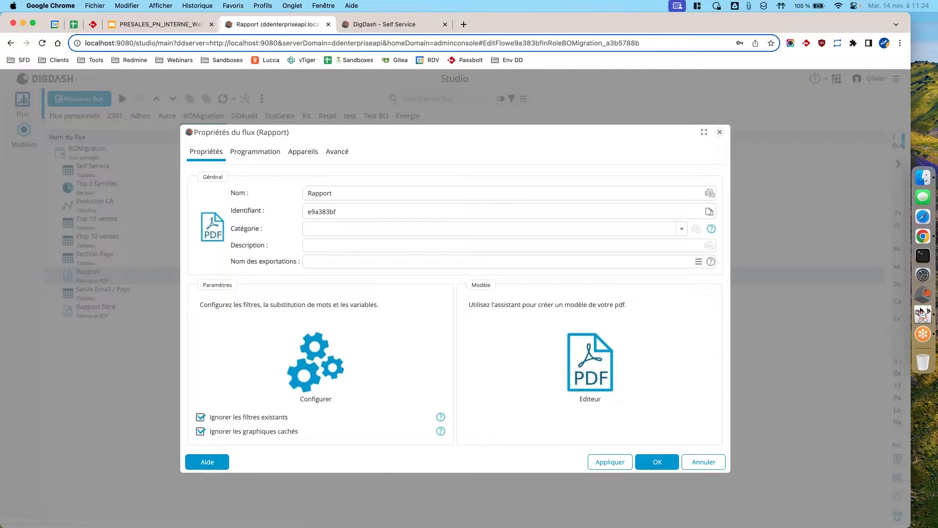
left_click(601, 353)
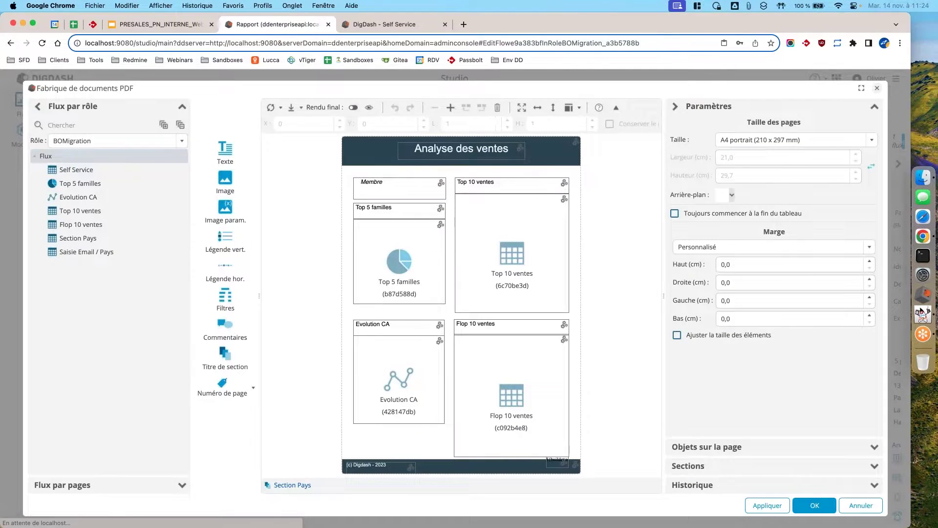
key("Escape")
left_click(495, 324)
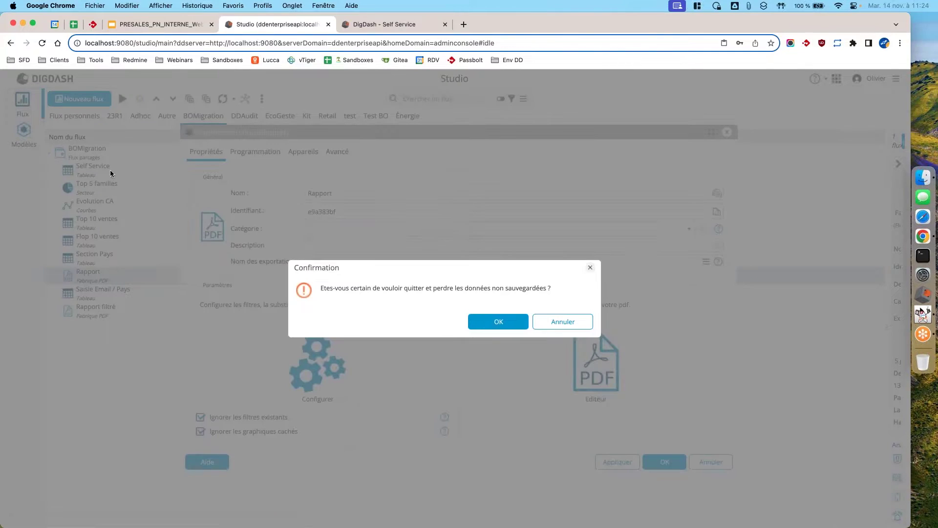
left_click(498, 321)
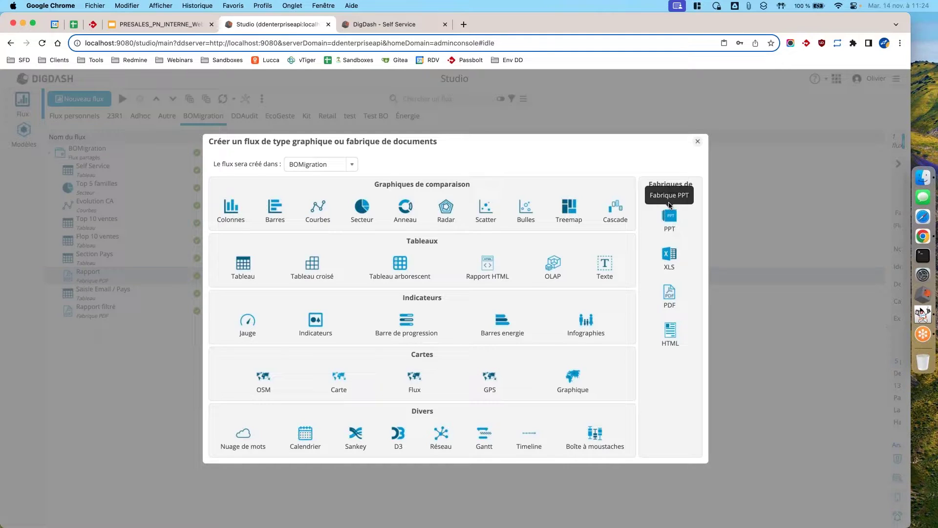
left_click(698, 142)
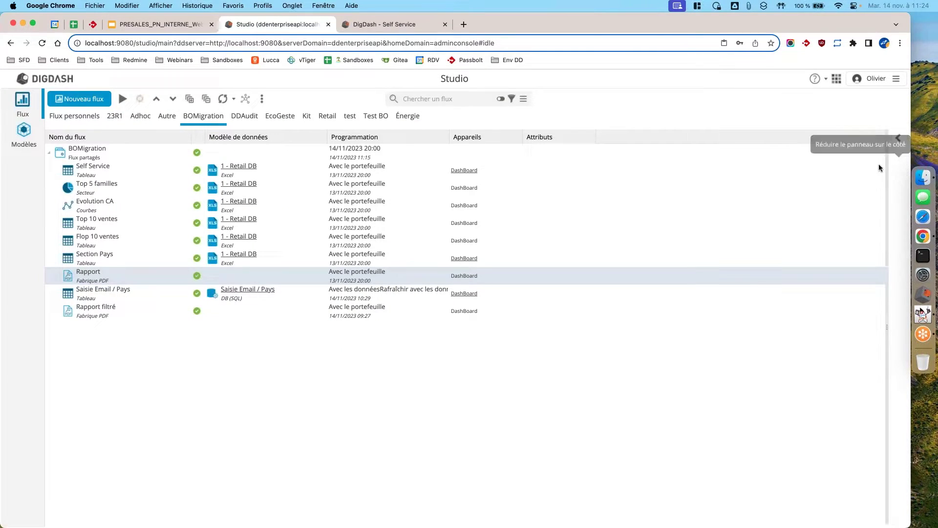
left_click(899, 138)
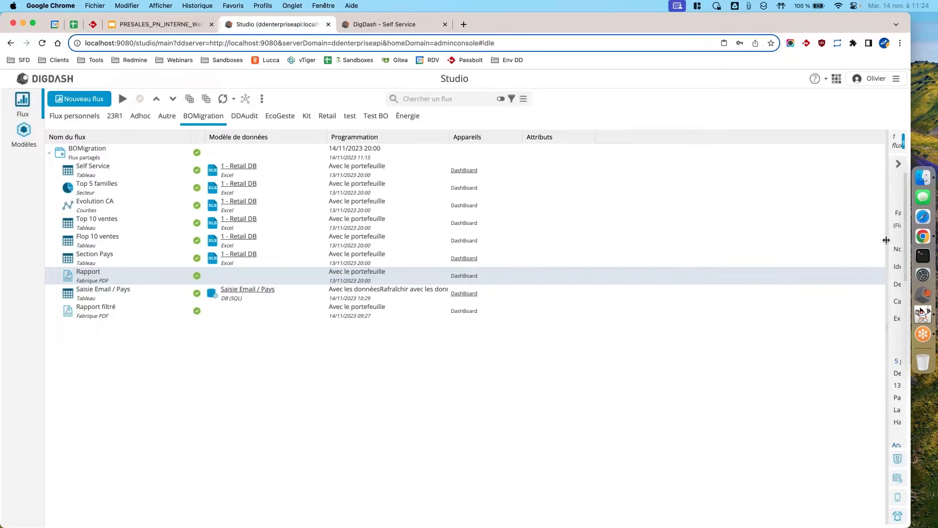
- Render the Rapport flow's PDF template with real data and download it as Rapport (1).pdf
double_click(133, 271)
left_click(612, 369)
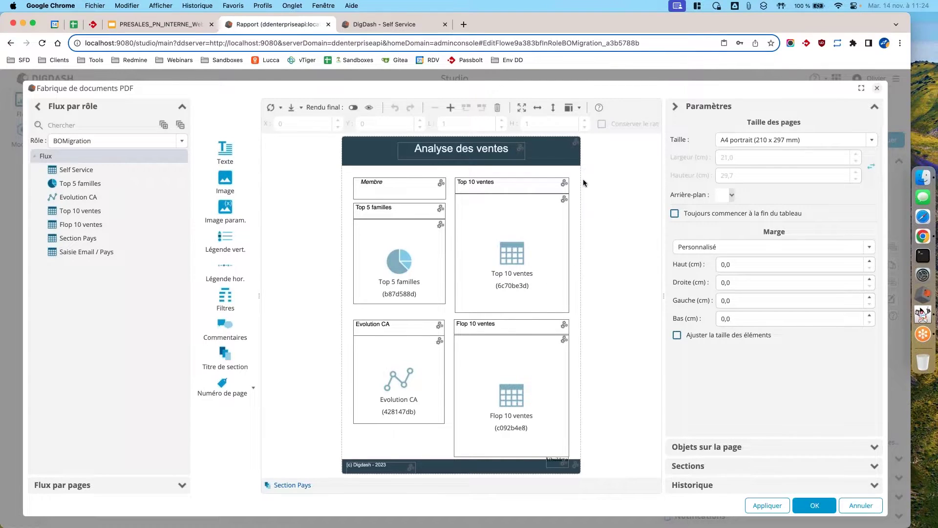
left_click(356, 108)
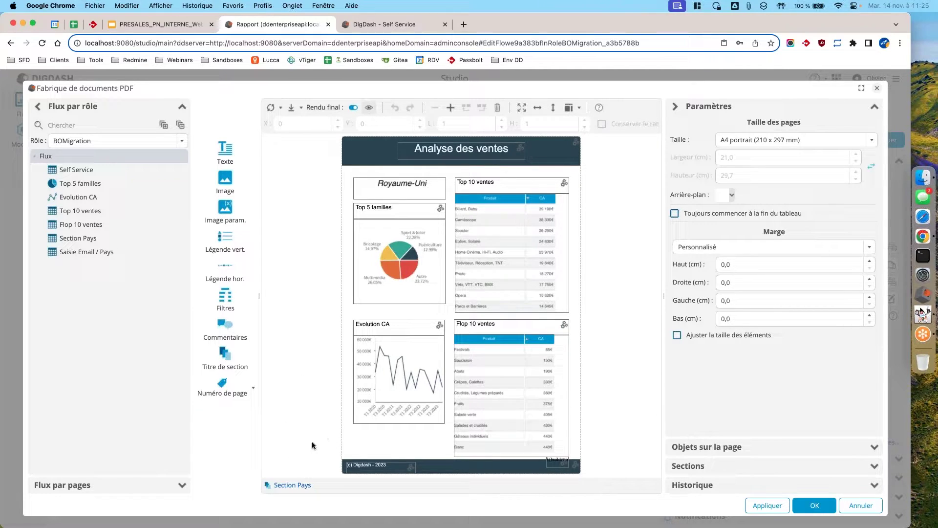
left_click(287, 487)
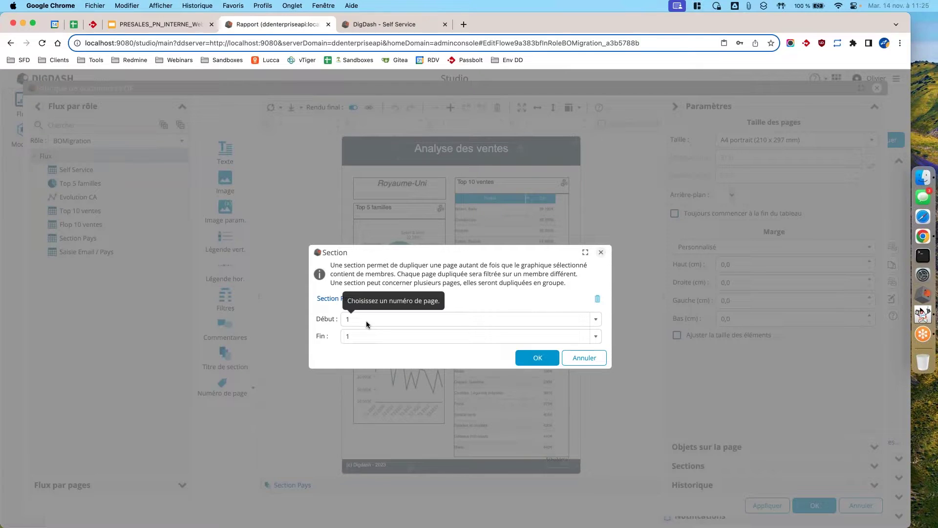
left_click(585, 359)
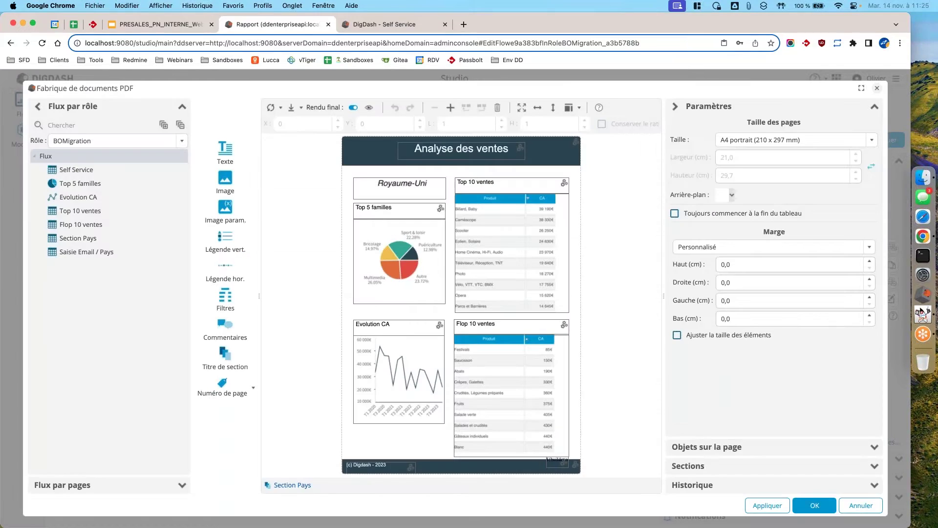
left_click(291, 108)
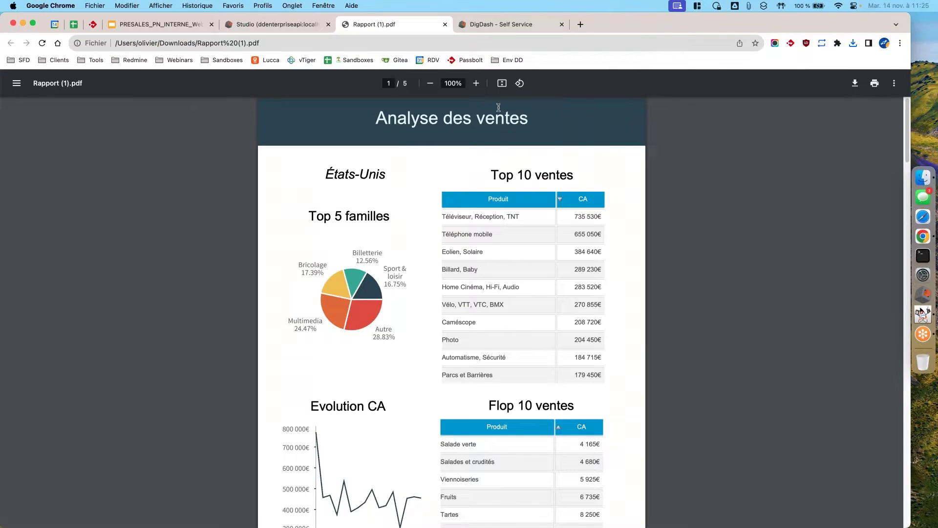
- Fit the page and scroll through all five country pages, highlighting headings such as Canada
left_click(502, 83)
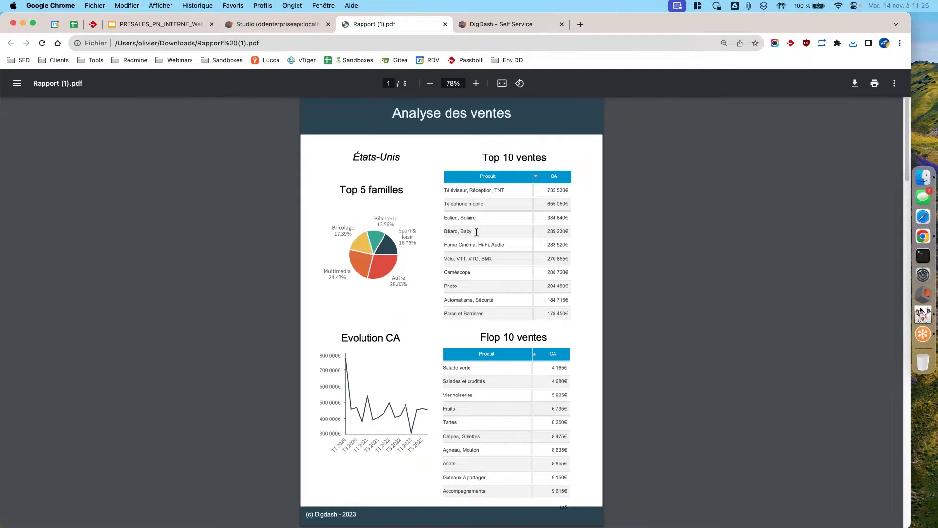
scroll(460, 255, "down", 10)
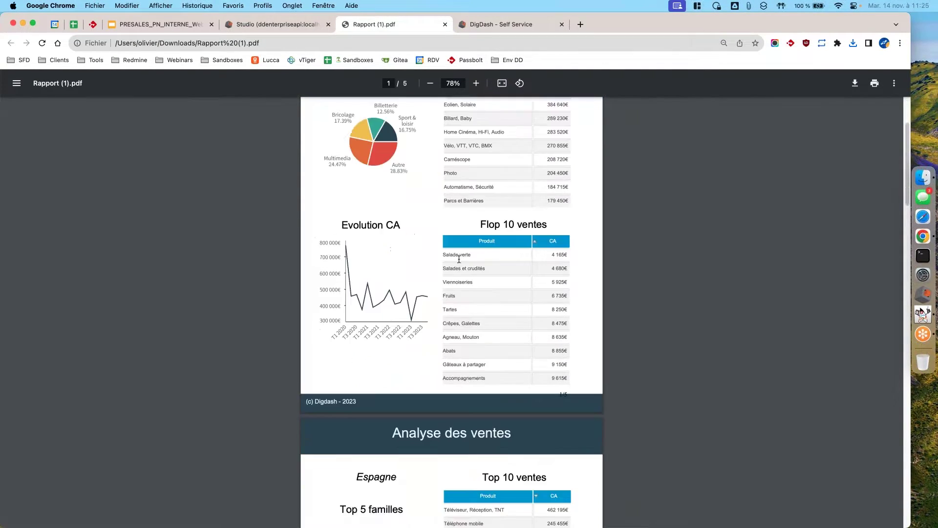
left_click_drag(357, 175, 402, 174)
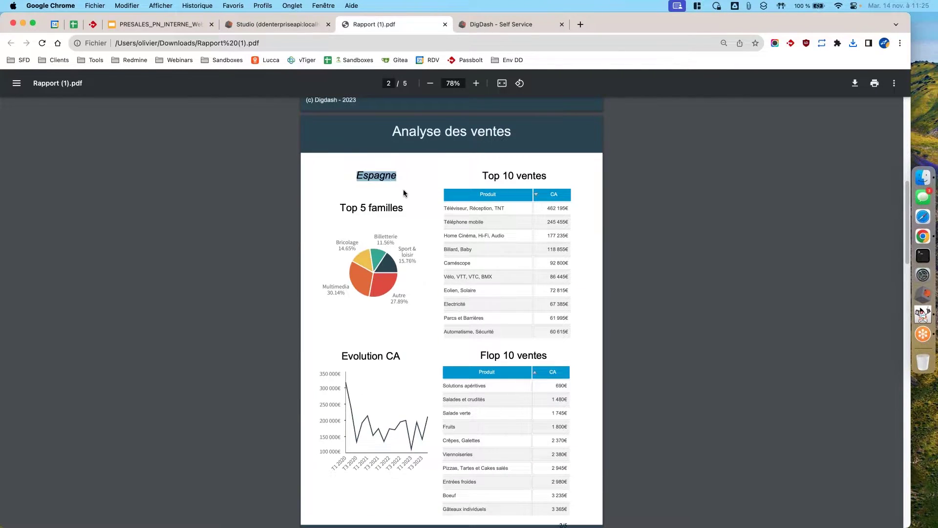
scroll(402, 174, "down", 5)
left_click_drag(361, 369, 443, 368)
scroll(443, 369, "down", 10)
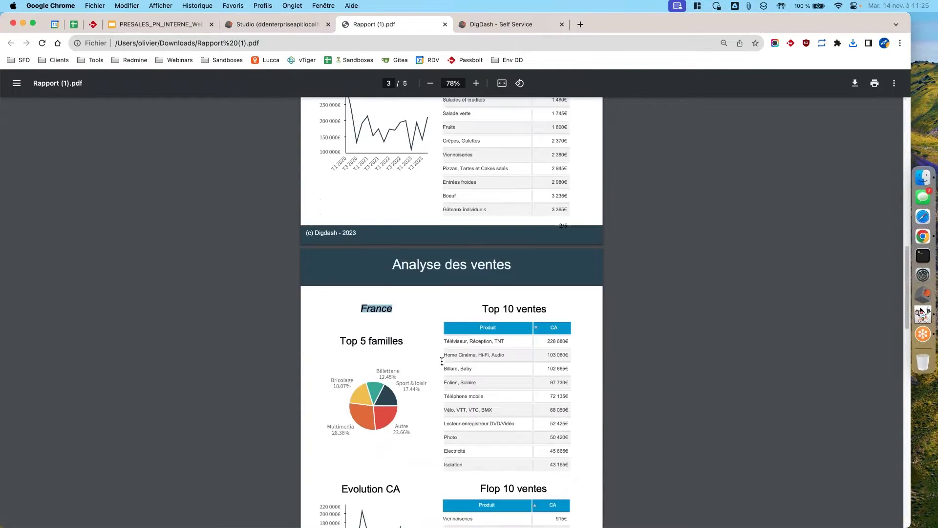
scroll(360, 322, "down", 2)
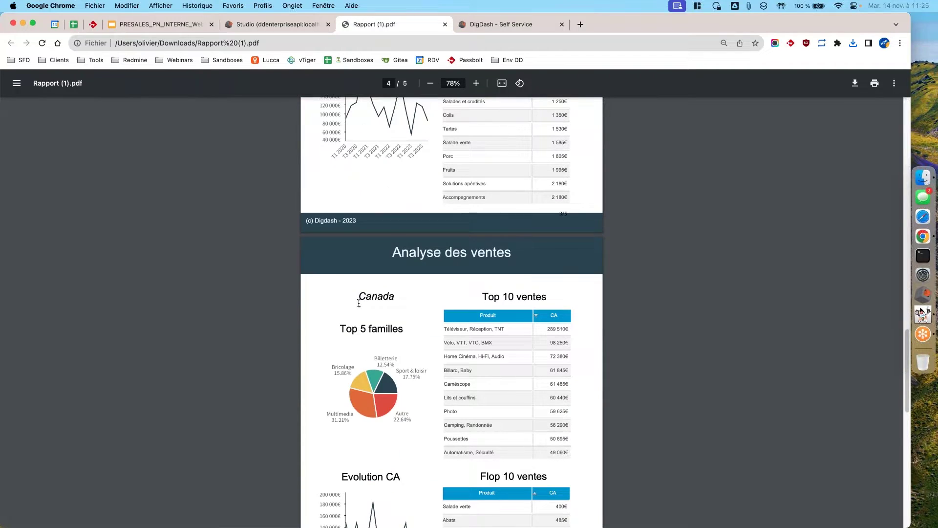
left_click_drag(356, 299, 440, 296)
scroll(437, 299, "down", 3)
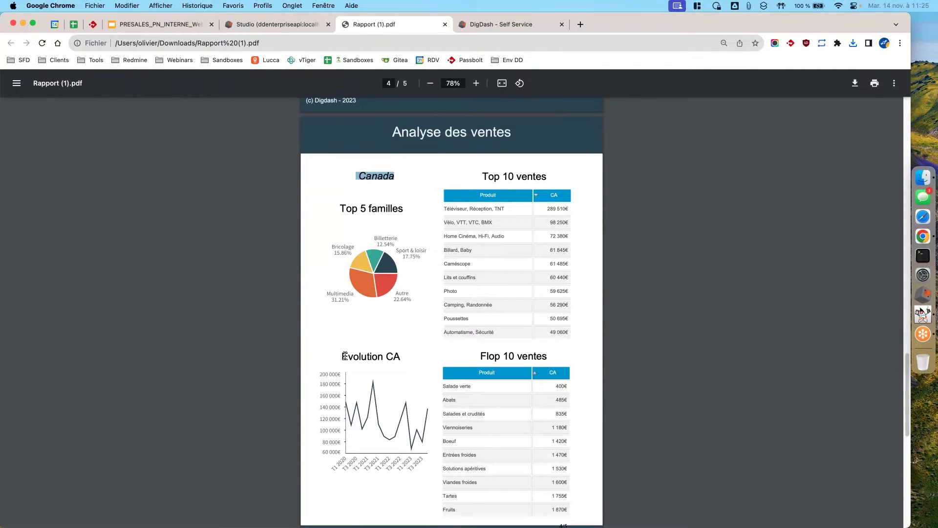
scroll(367, 342, "down", 10)
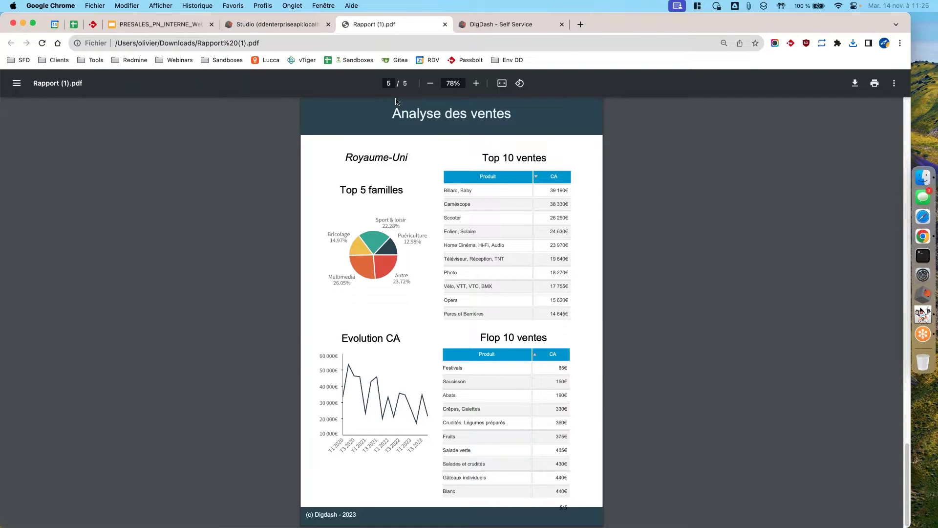
scroll(295, 325, "up", 15)
scroll(281, 293, "up", 10)
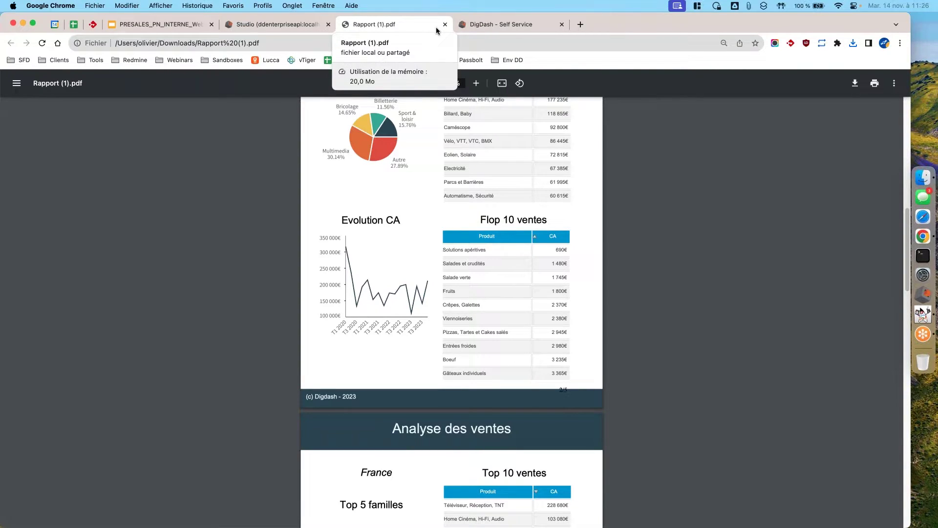
left_click(161, 24)
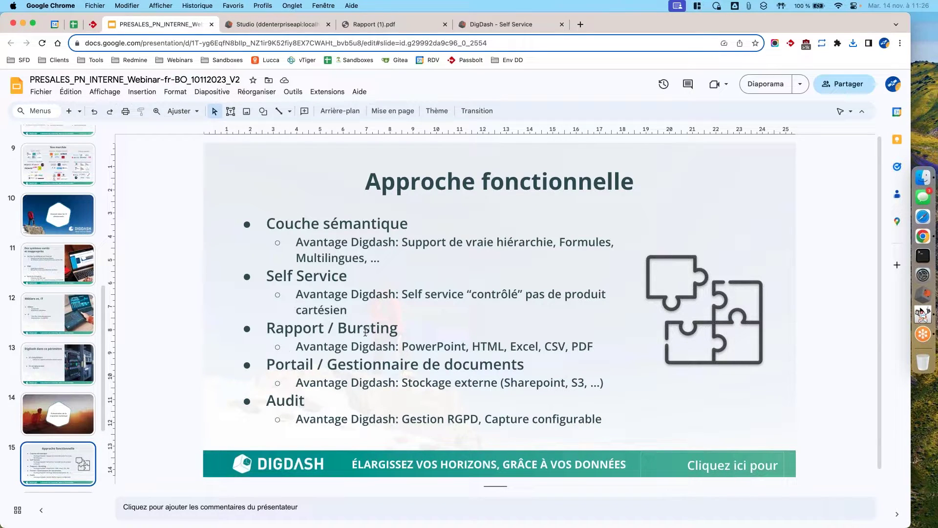
- Highlight 'Bursting' on the Approche fonctionnelle slide, then return to the DigDash Self Service tab
left_click_drag(344, 328, 400, 327)
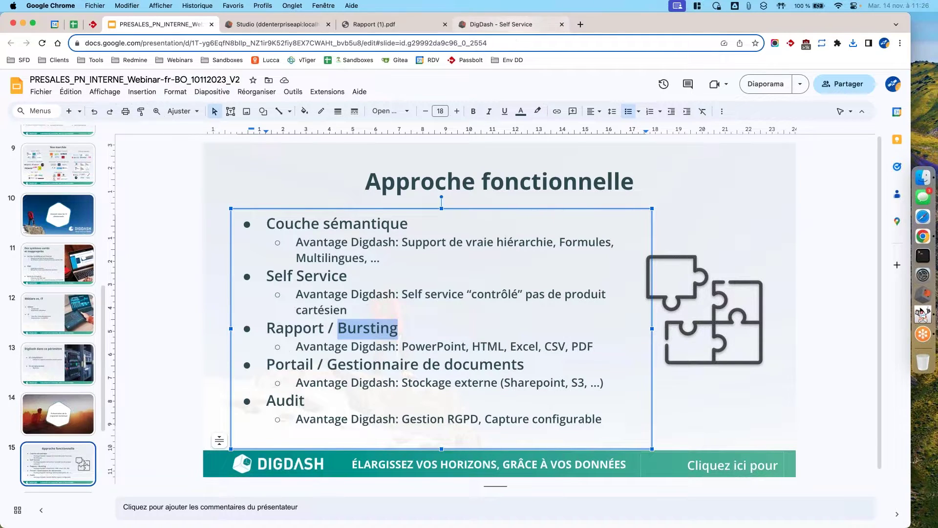
left_click(536, 27)
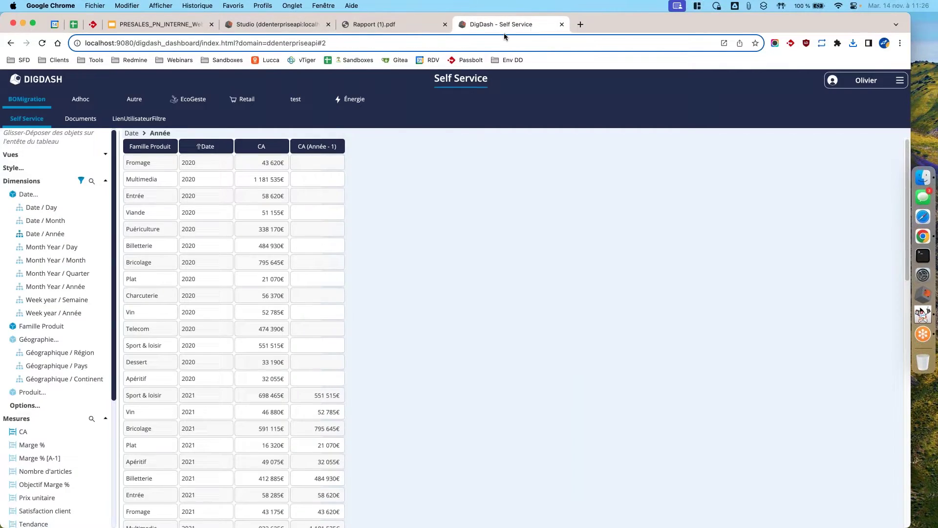
- Open the LienUtilisateurFiltre page, try its Email field, and enter Éditer mode from the user menu
left_click(141, 120)
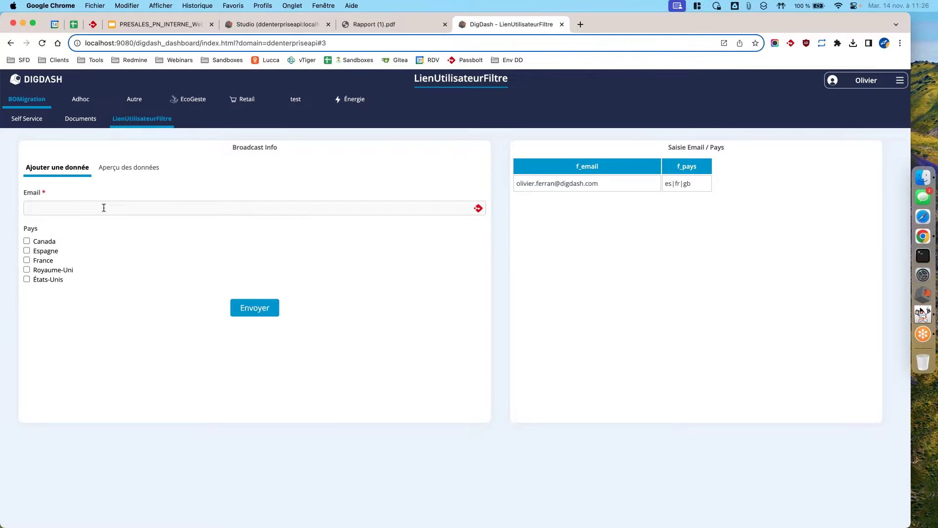
left_click(53, 208)
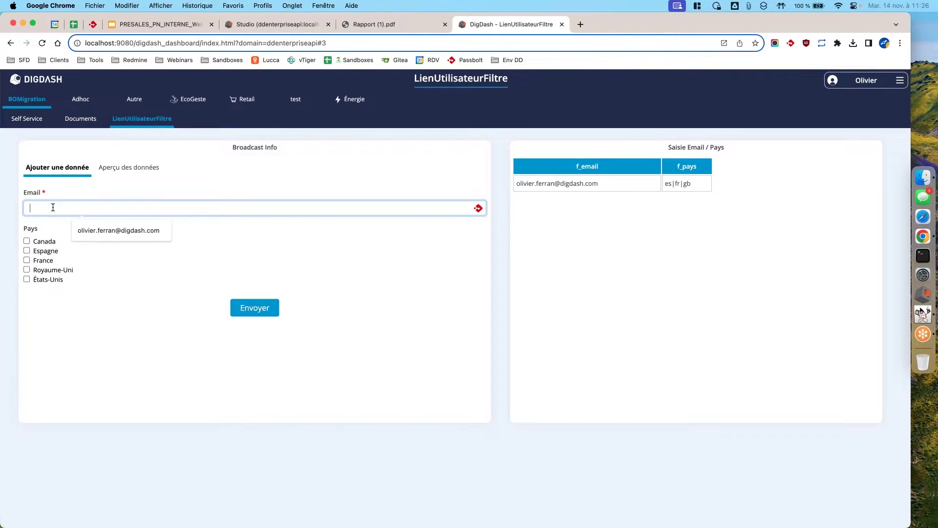
left_click(866, 82)
left_click(849, 154)
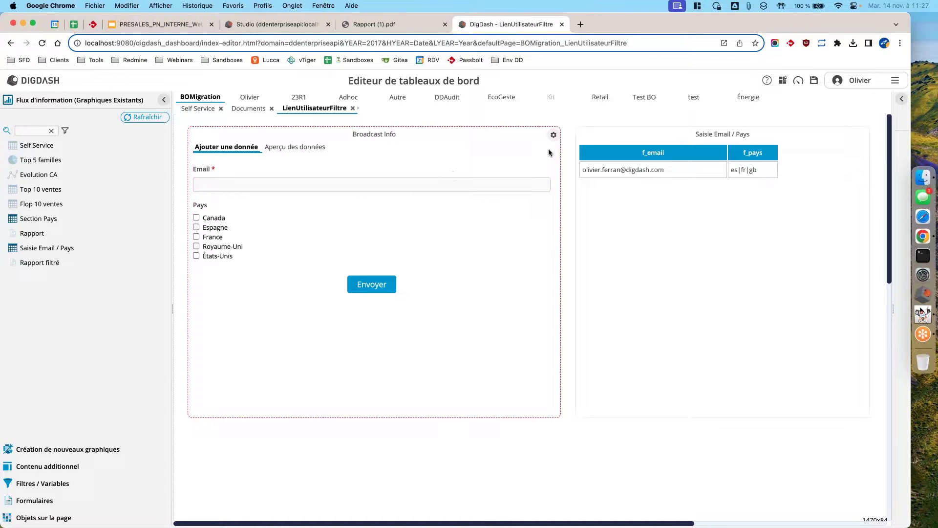
- Inspect the Broadcast Info form via Éditer le formulaire, cancel, and return to dashboard view
left_click(554, 134)
left_click(590, 287)
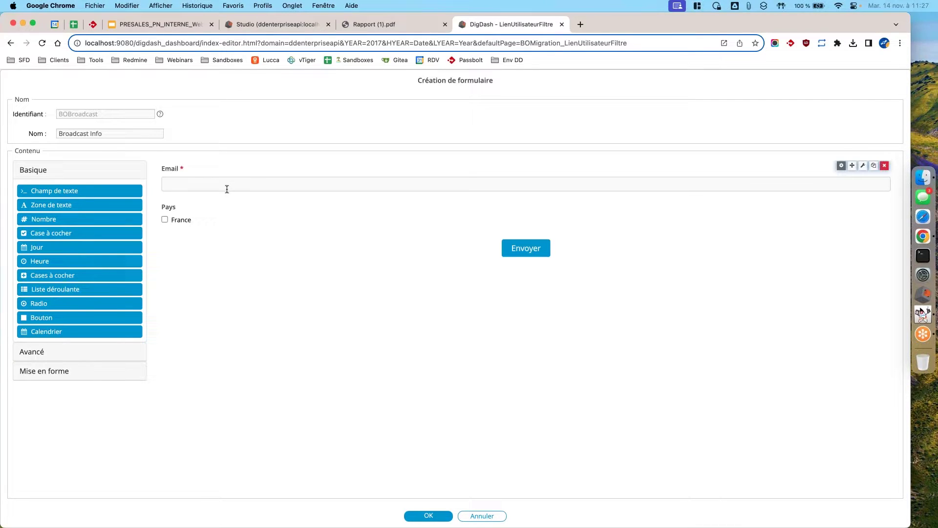
left_click(478, 517)
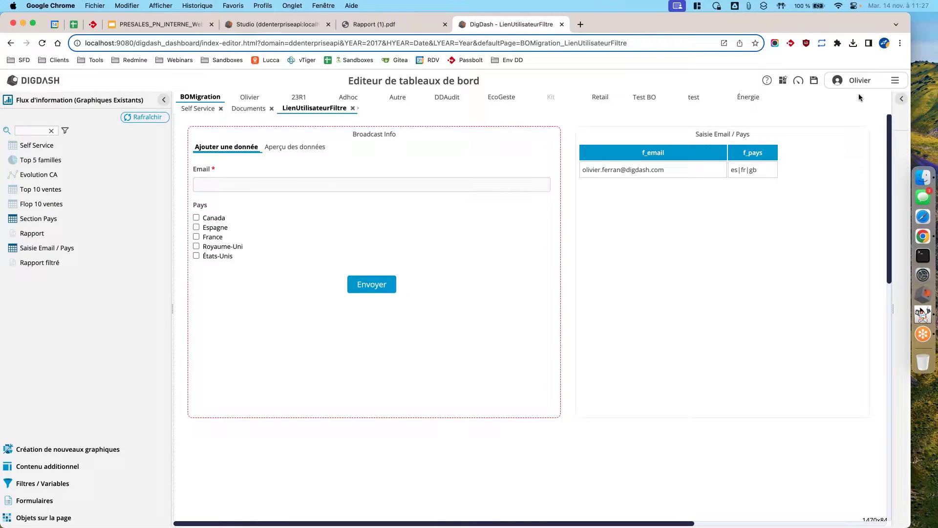
left_click(799, 80)
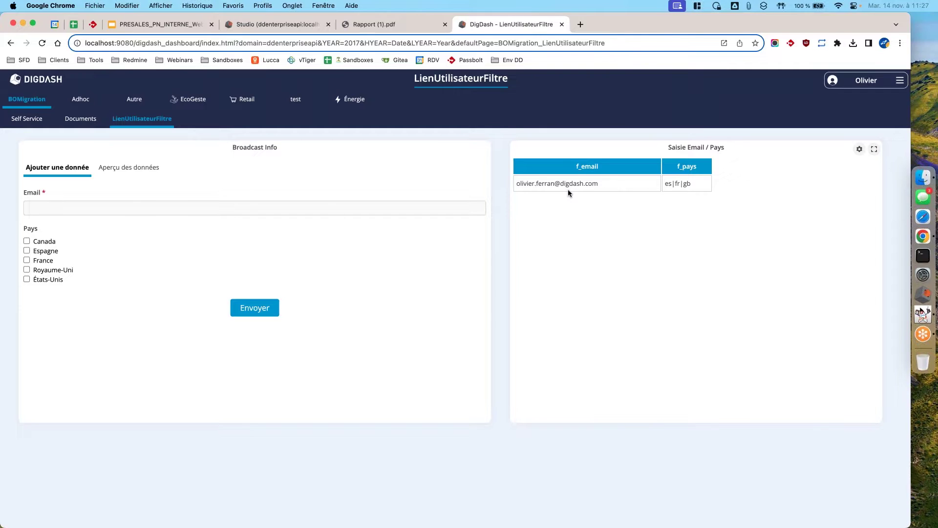
- Submit a recipient email with countries Canada and France, then switch to the Studio tab
left_click(139, 207)
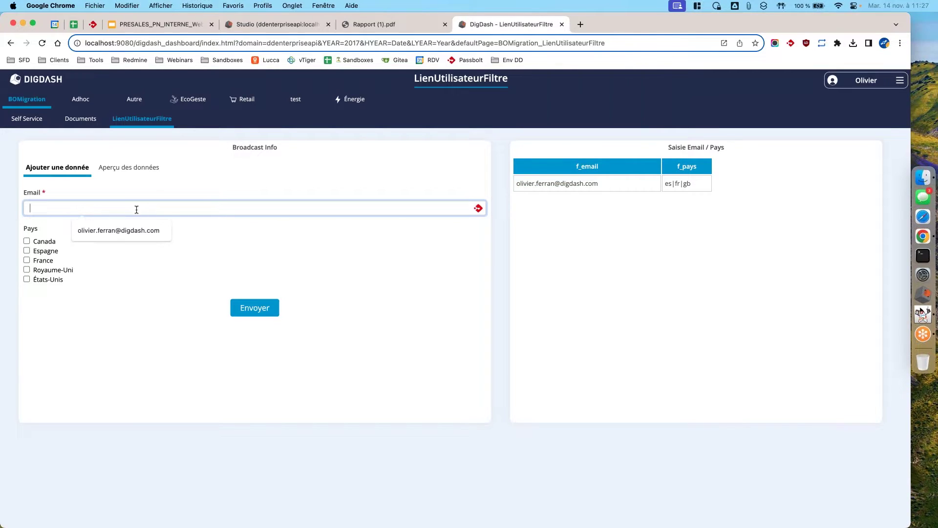
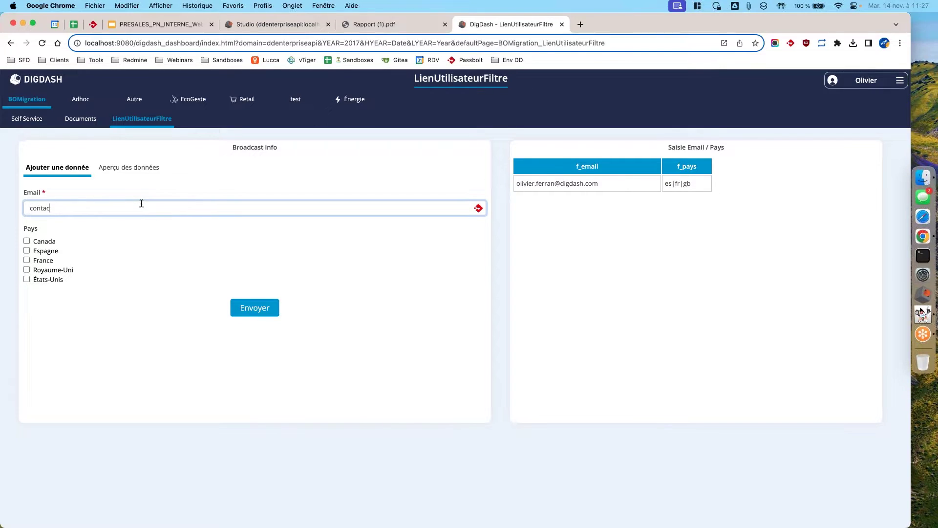
left_click(27, 241)
left_click(27, 260)
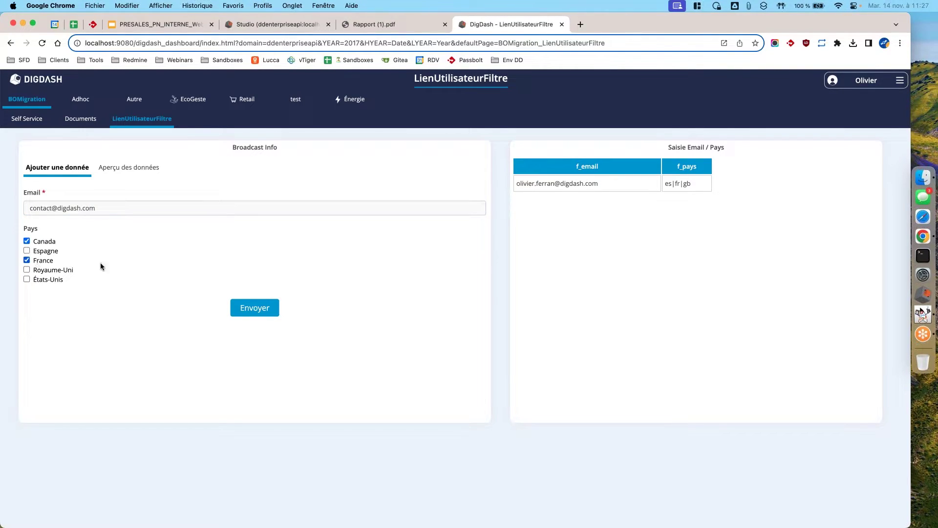
left_click(262, 310)
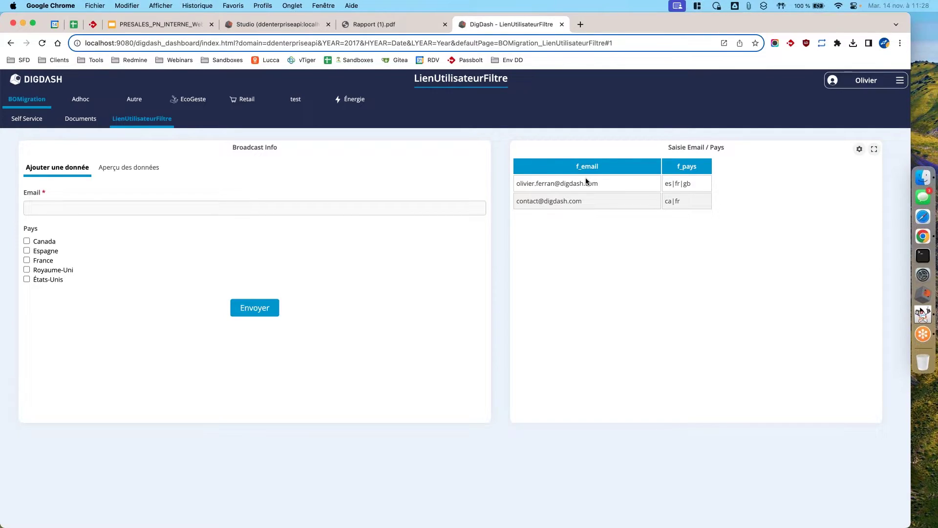
left_click(277, 28)
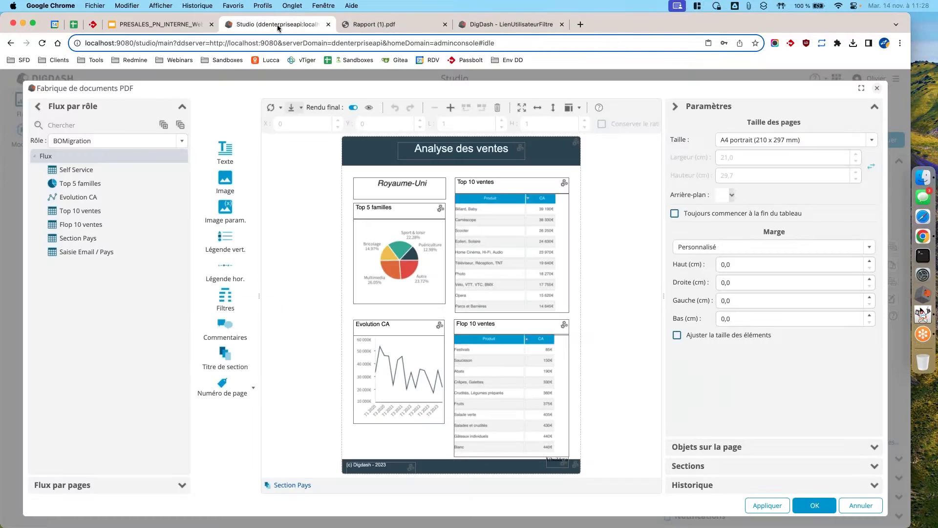
- Close the PDF editor and the Rapport flow's properties without saving changes
left_click(879, 88)
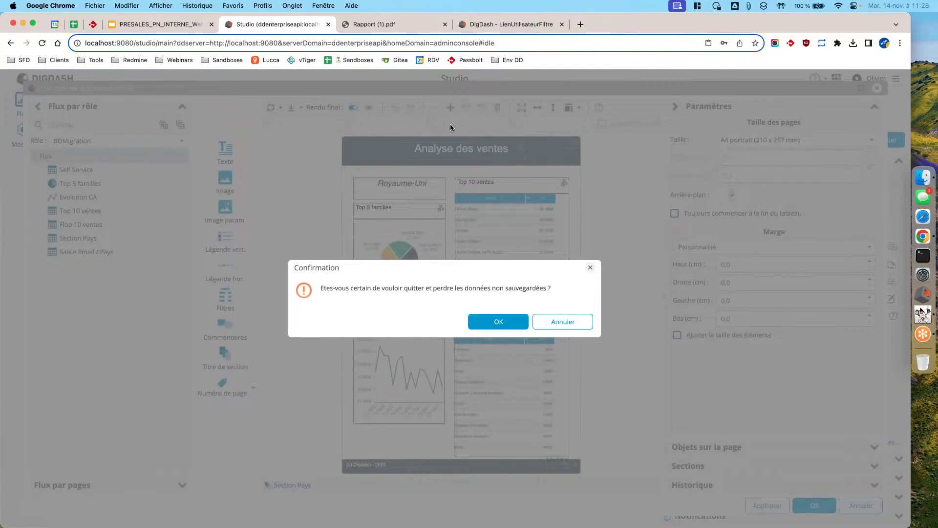
key("Return")
left_click(704, 462)
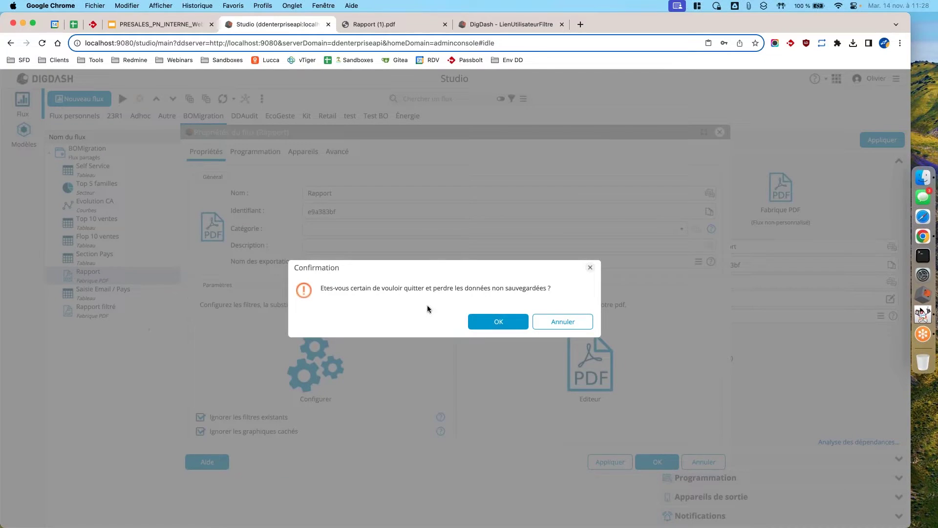
left_click(475, 322)
- Open Rapport filtré's properties, glance at its PDF layout, and show its Géographie filter settings
double_click(104, 315)
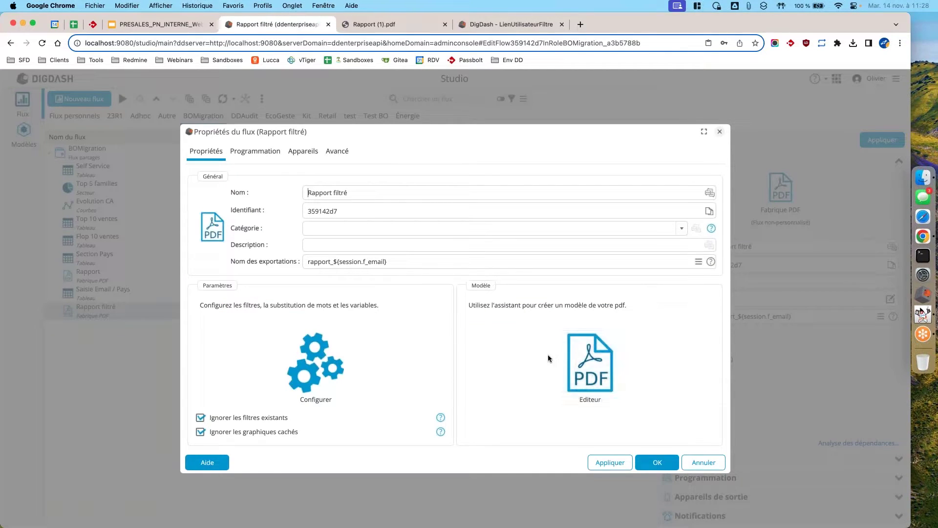
left_click(601, 355)
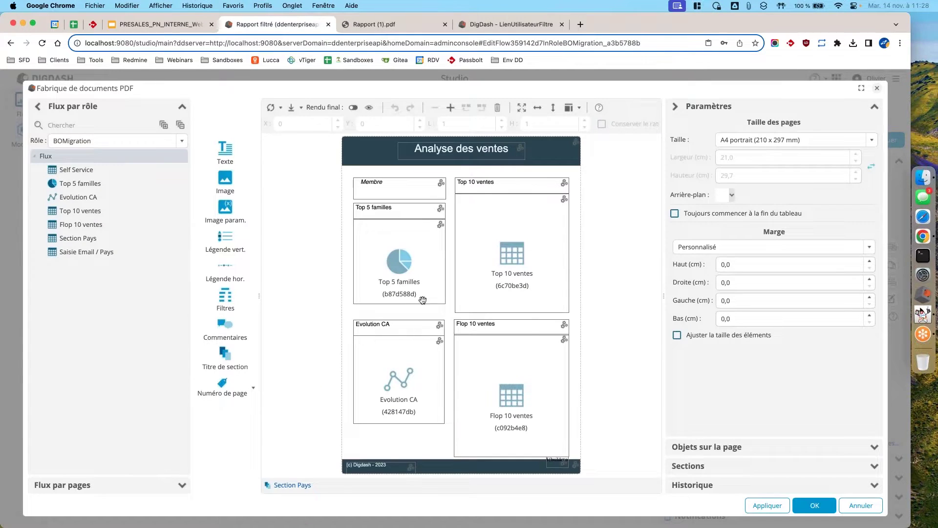
left_click(859, 503)
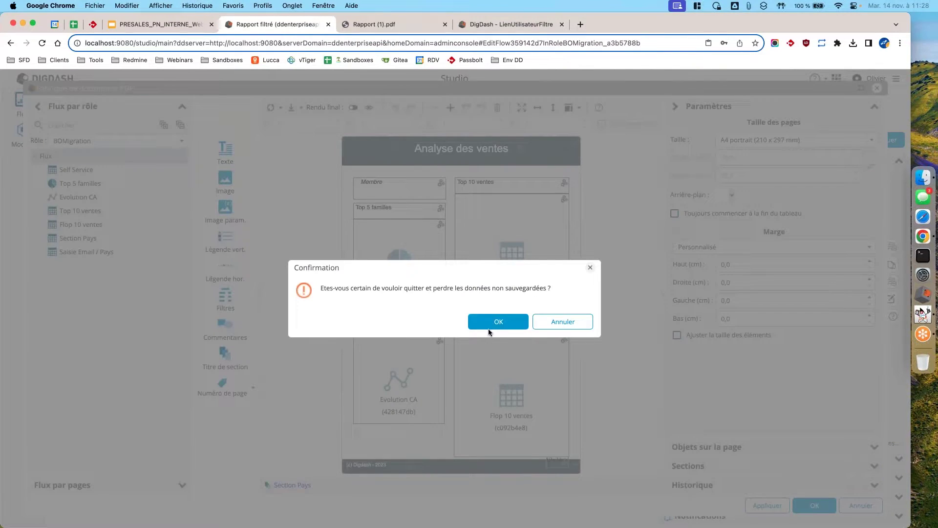
left_click(481, 332)
left_click(308, 361)
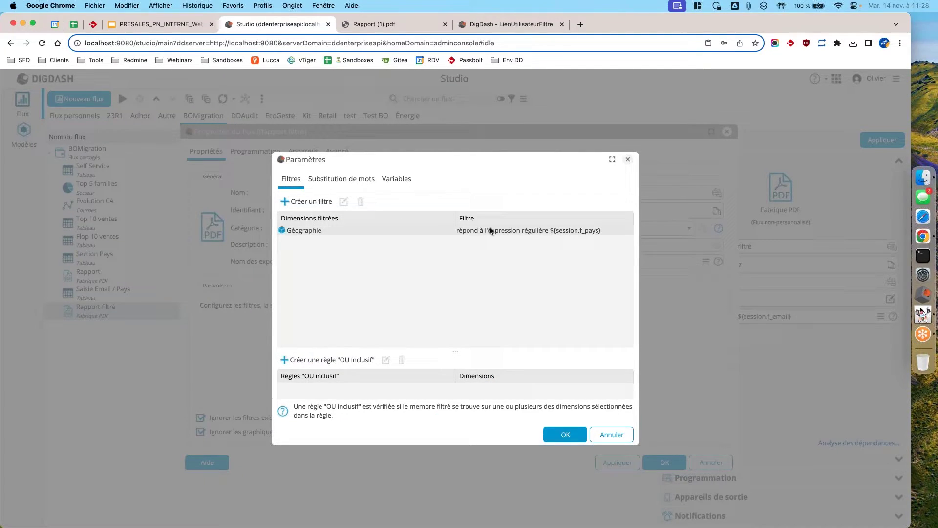
- Review the Géographie filter and the export name rapport_${session.f_email}, then discard the flow property changes
left_click(532, 230)
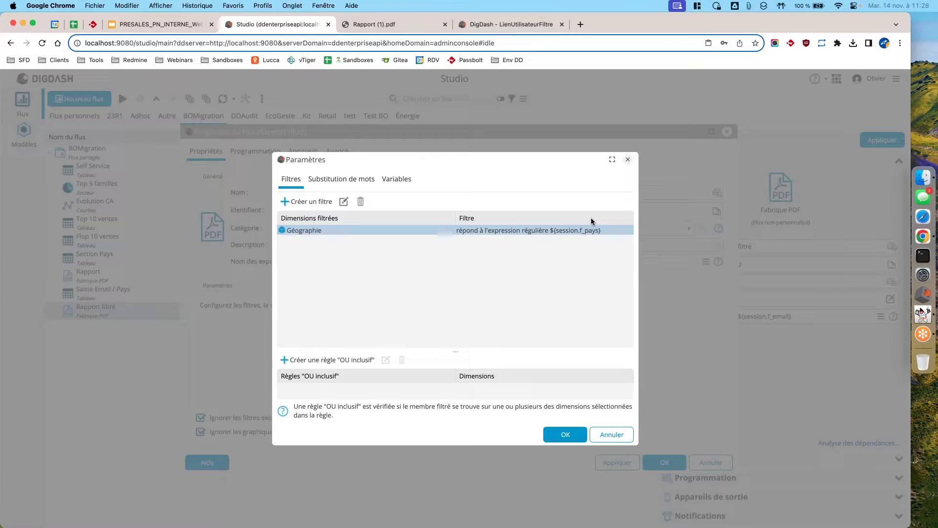
left_click(611, 435)
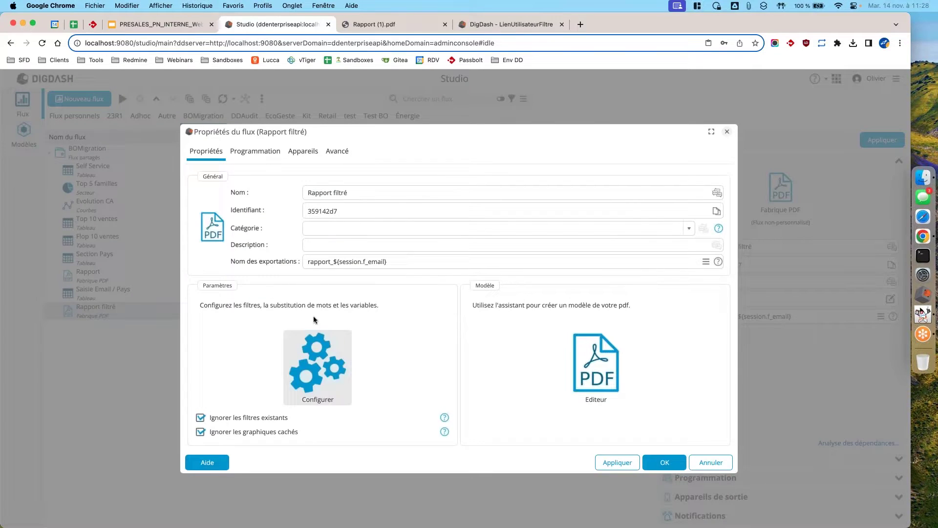
left_click_drag(434, 261, 310, 262)
left_click(310, 262)
left_click_drag(397, 262, 427, 262)
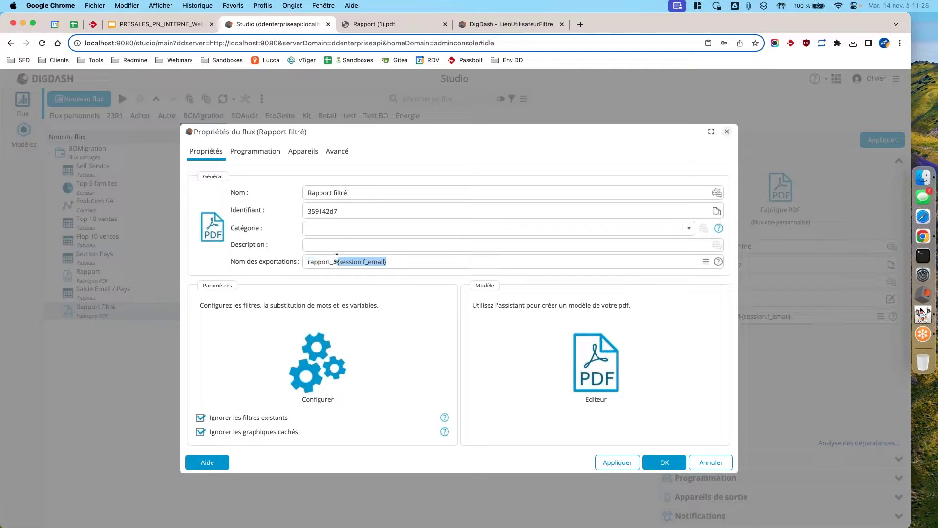
left_click(381, 262)
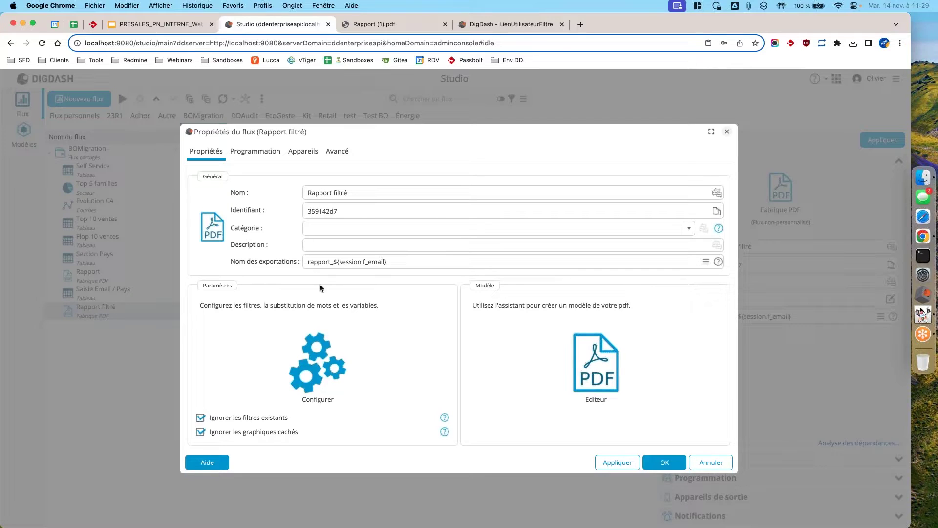
left_click_drag(387, 262, 313, 261)
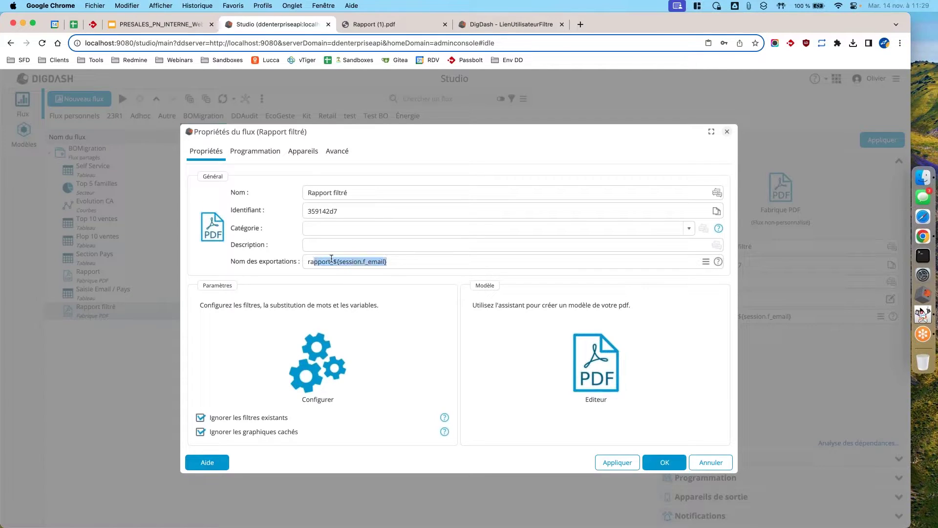
left_click(711, 463)
key("Return")
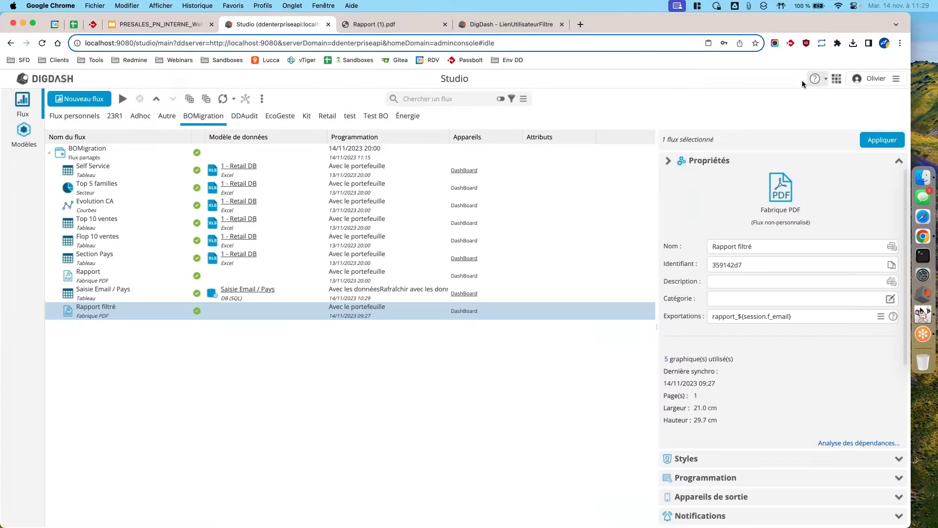
- Inspect the Export device's file format and synchronisation settings in the devices manager
left_click(831, 80)
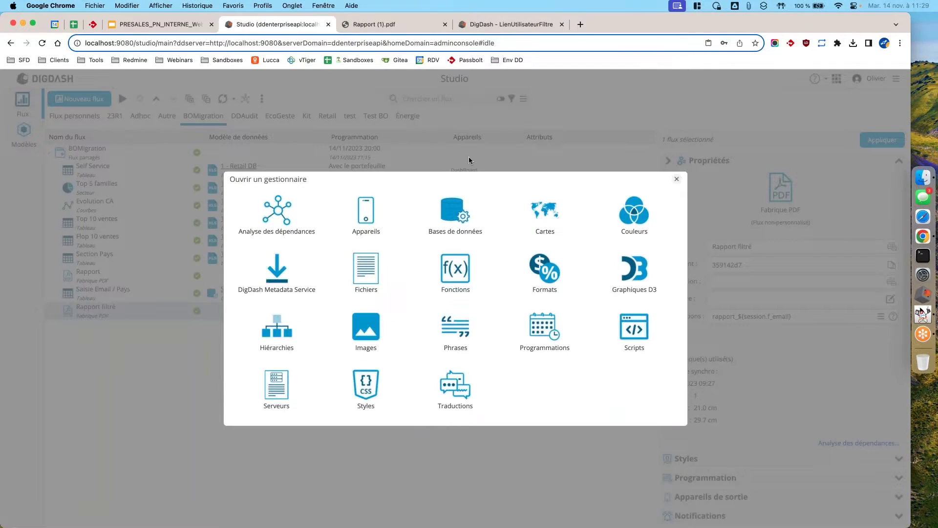
left_click(366, 215)
right_click(52, 148)
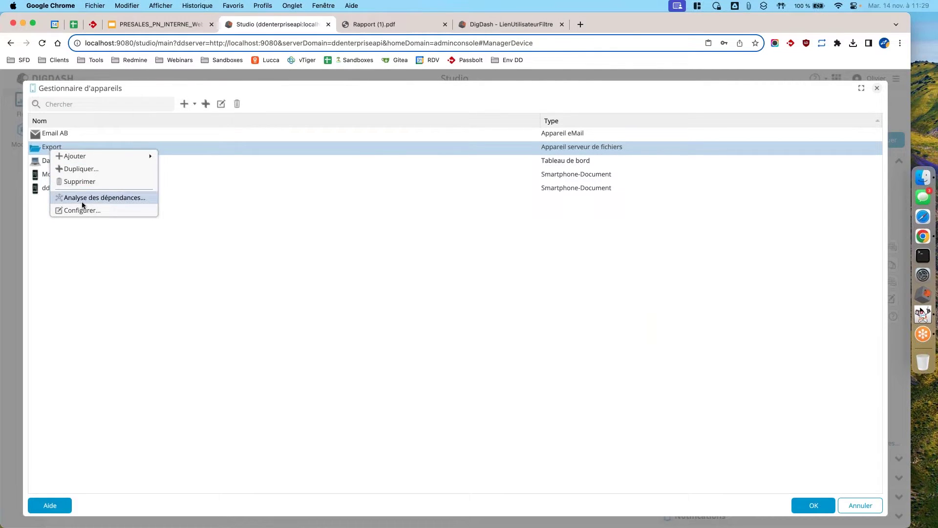
left_click(90, 212)
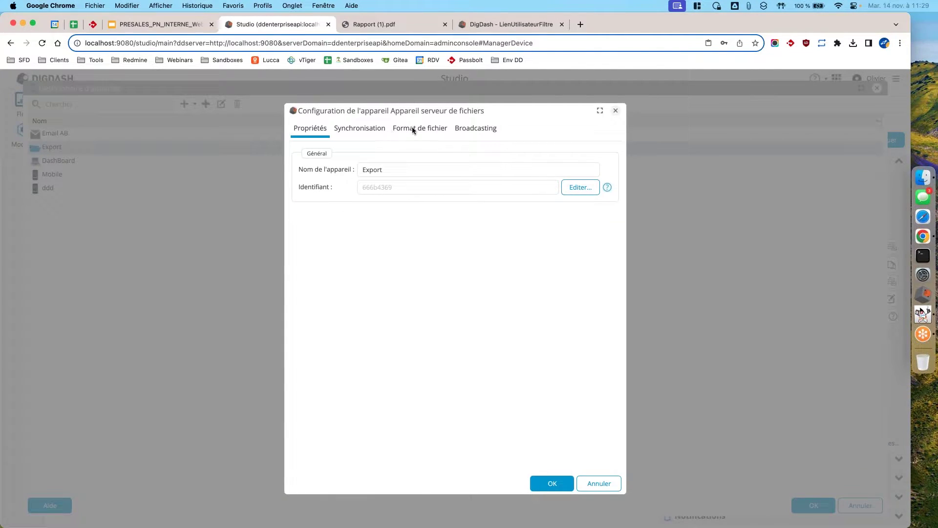
left_click(412, 129)
left_click(371, 129)
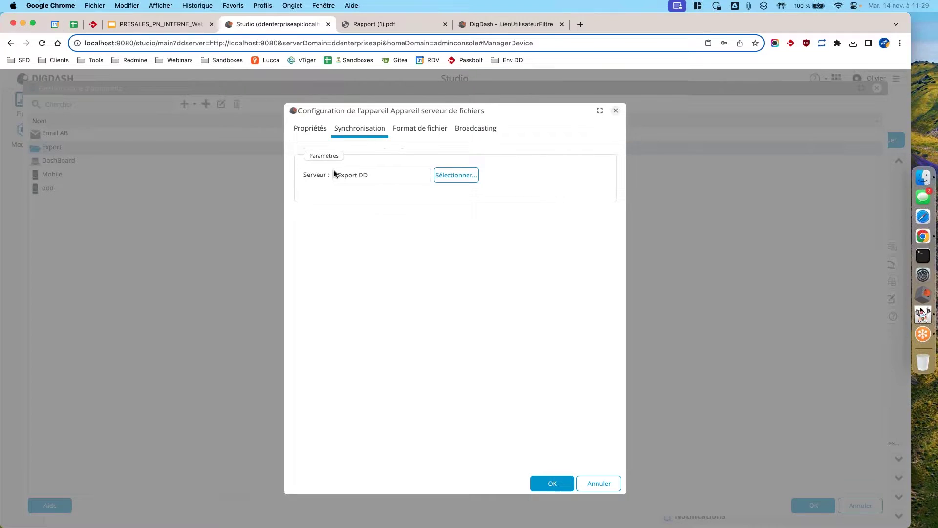
- Confirm Export DD is the synchronisation file server, then close all dialogs without changes
left_click(374, 176)
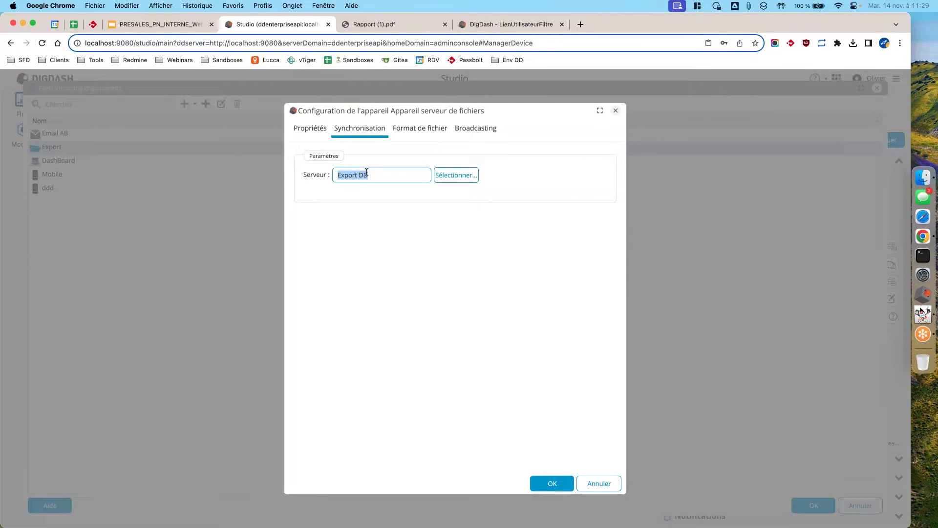
left_click(456, 181)
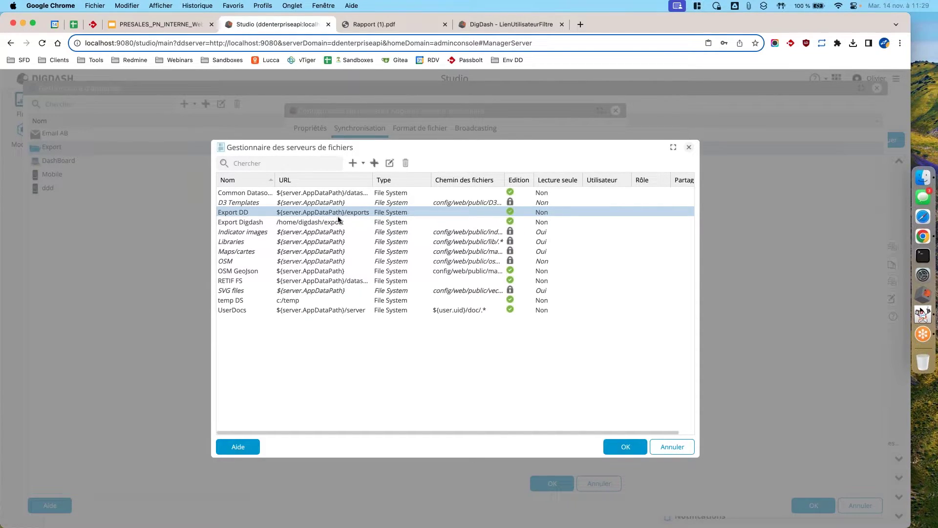
left_click(669, 453)
left_click(606, 484)
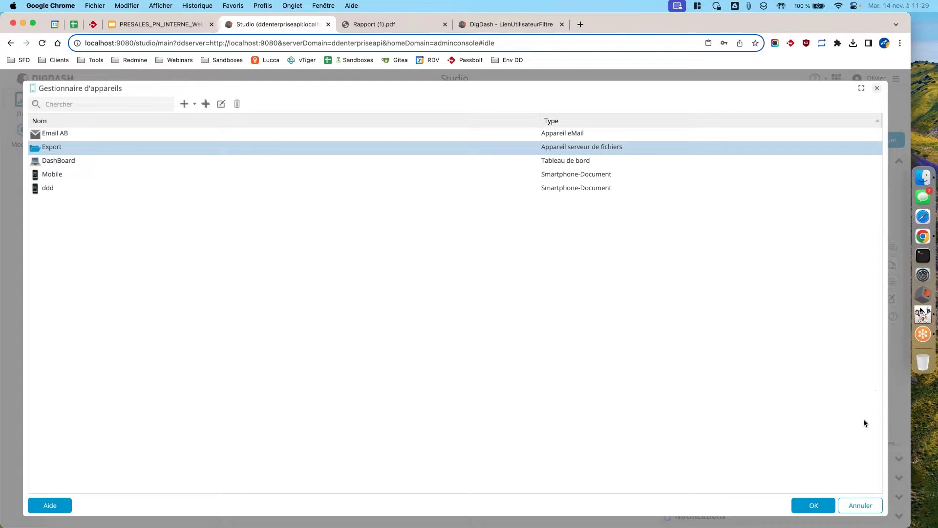
left_click(857, 504)
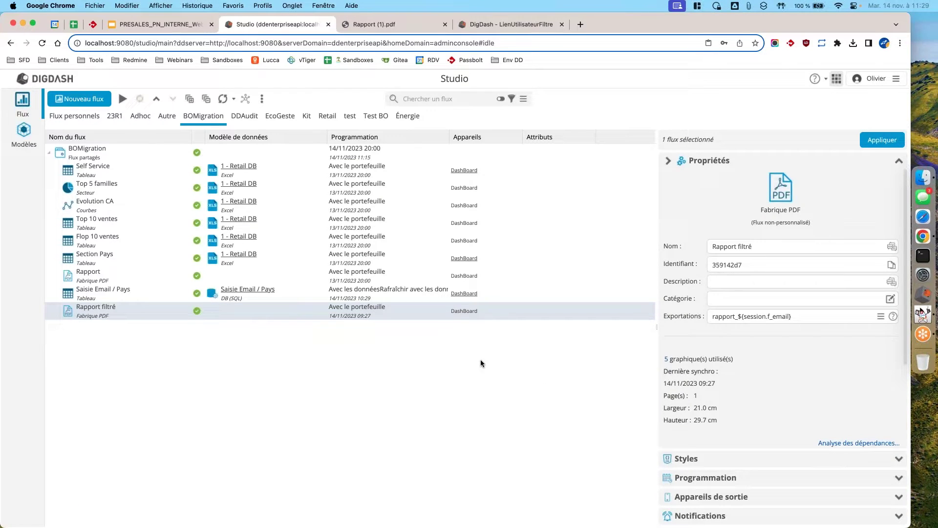
left_click(896, 79)
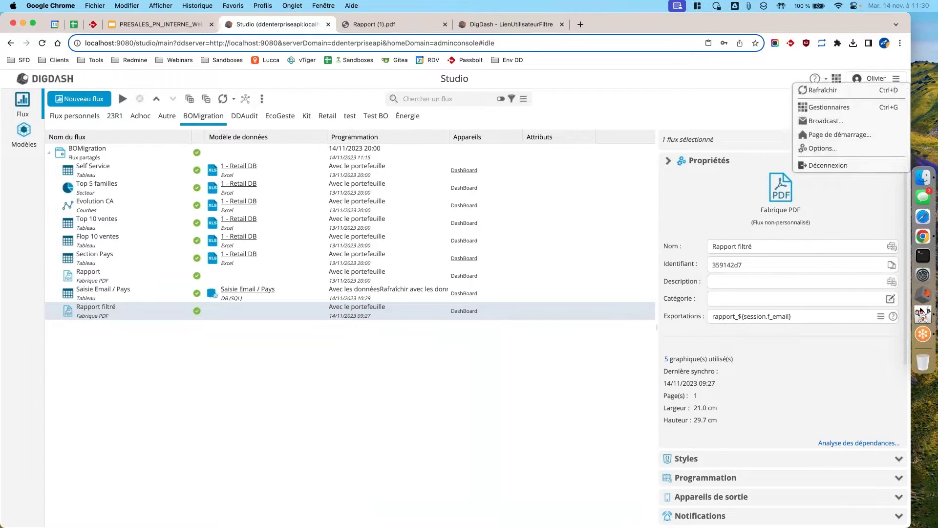
- Set the broadcast to export the Rapport filtré flow to the Export device
left_click(827, 122)
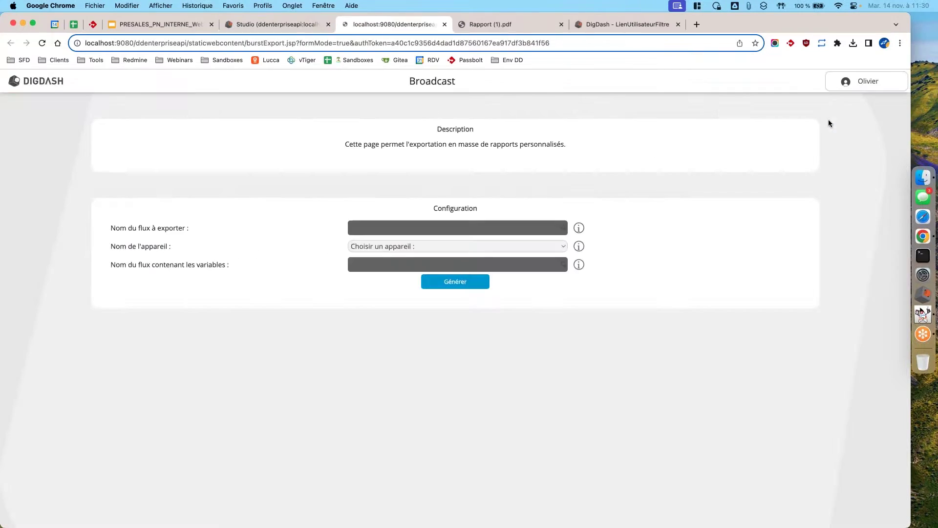
left_click(380, 232)
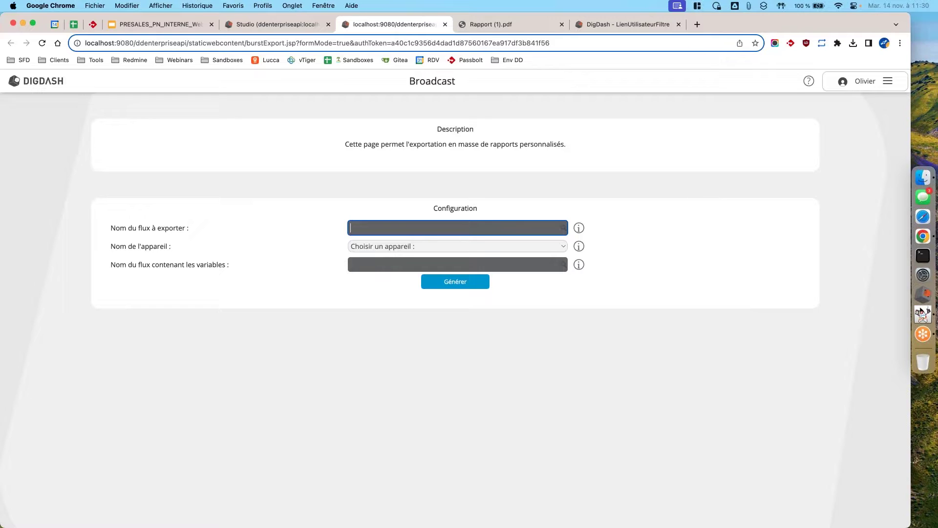
type("rap")
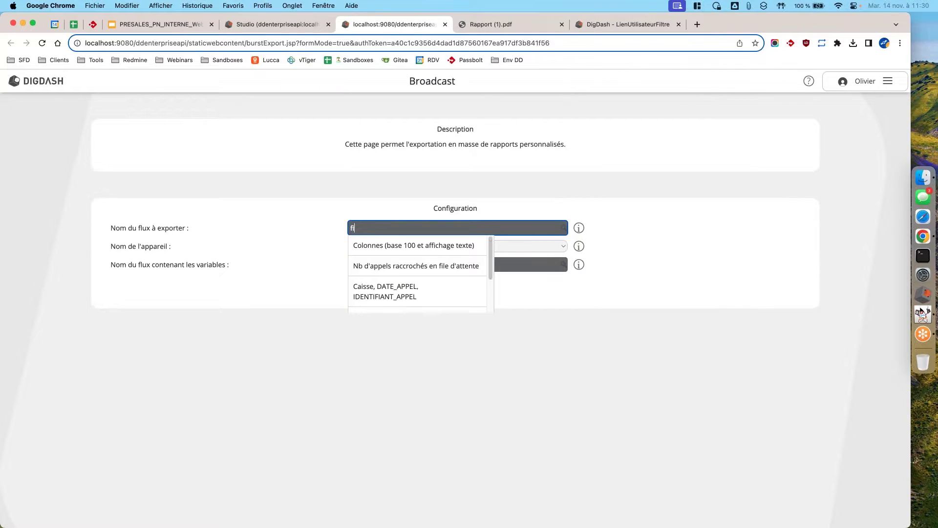
left_click(377, 266)
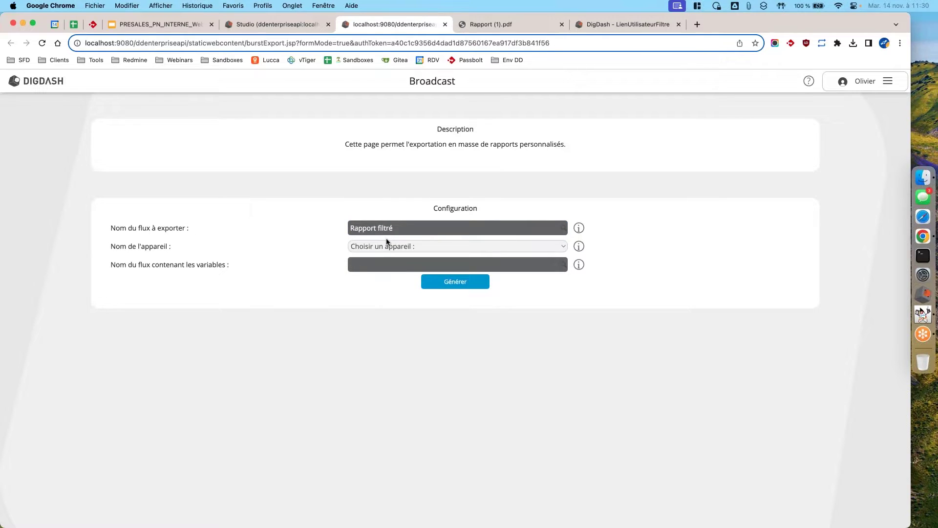
left_click(360, 246)
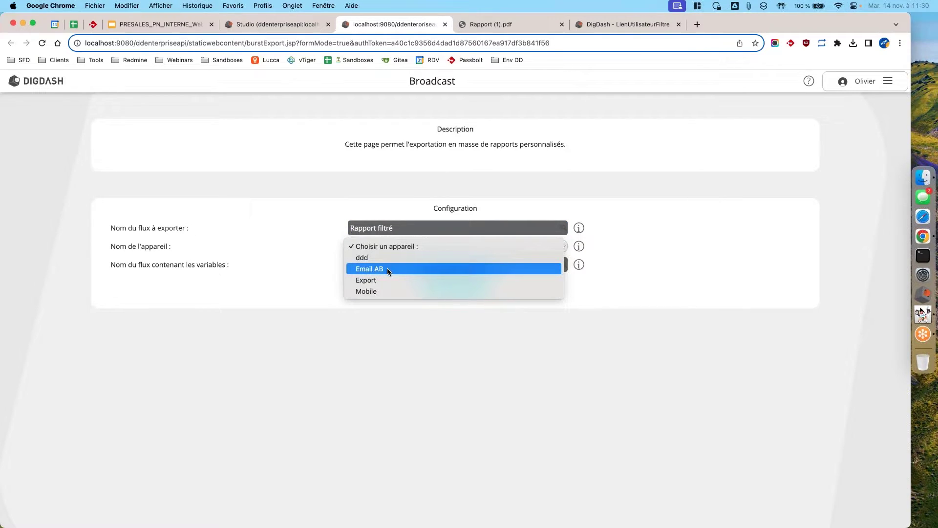
left_click(381, 279)
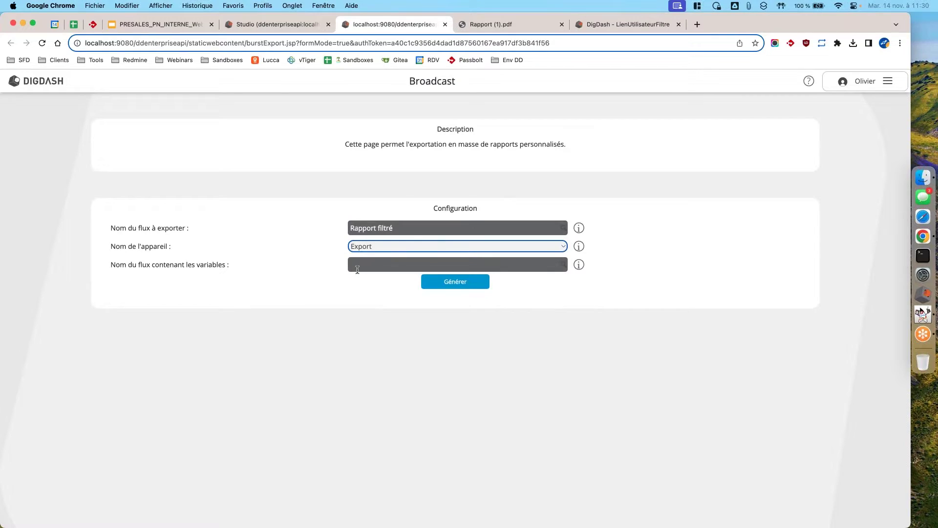
- Use Saisie Email / Pays as the variables flow, then open that flow in Studio
left_click(374, 264)
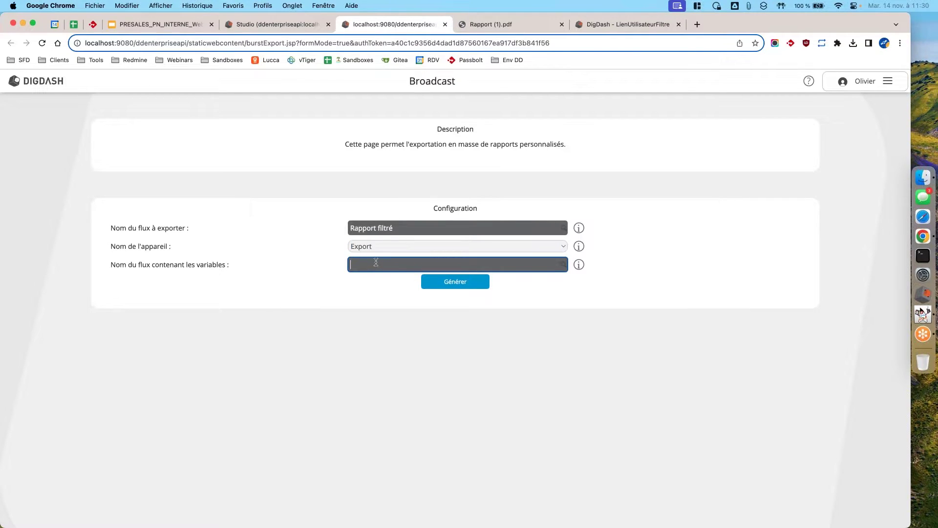
type("sal")
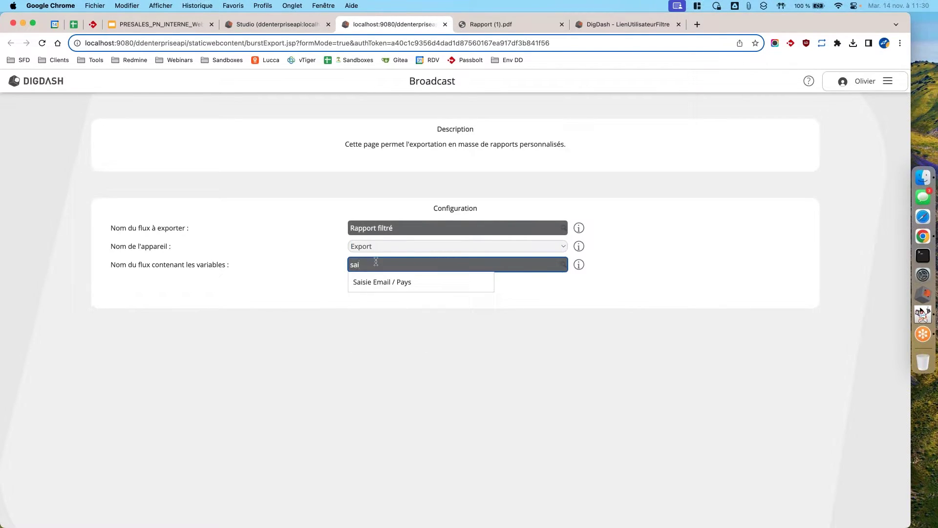
left_click(415, 276)
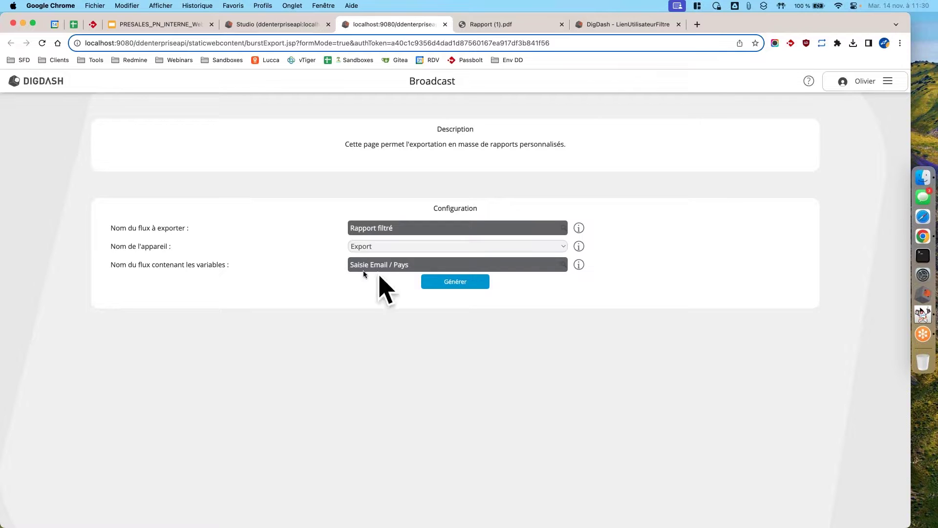
left_click(266, 28)
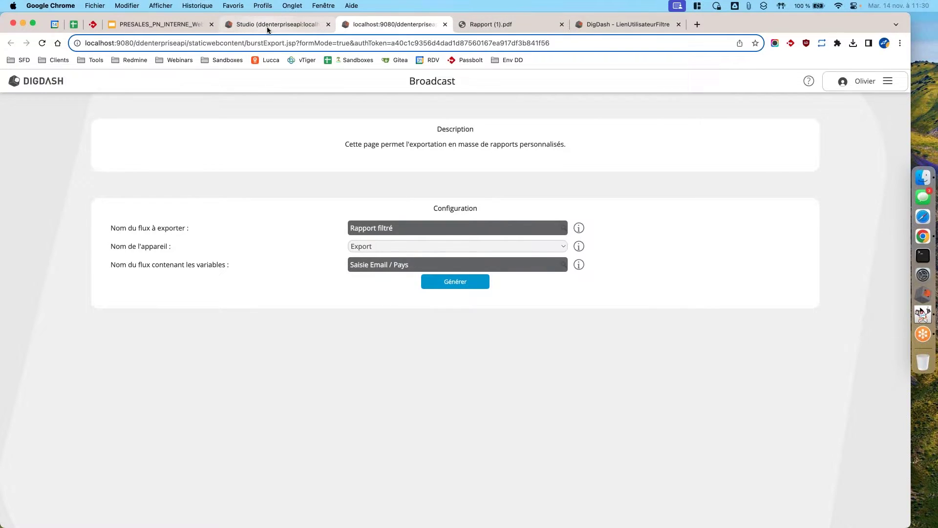
left_click(92, 288)
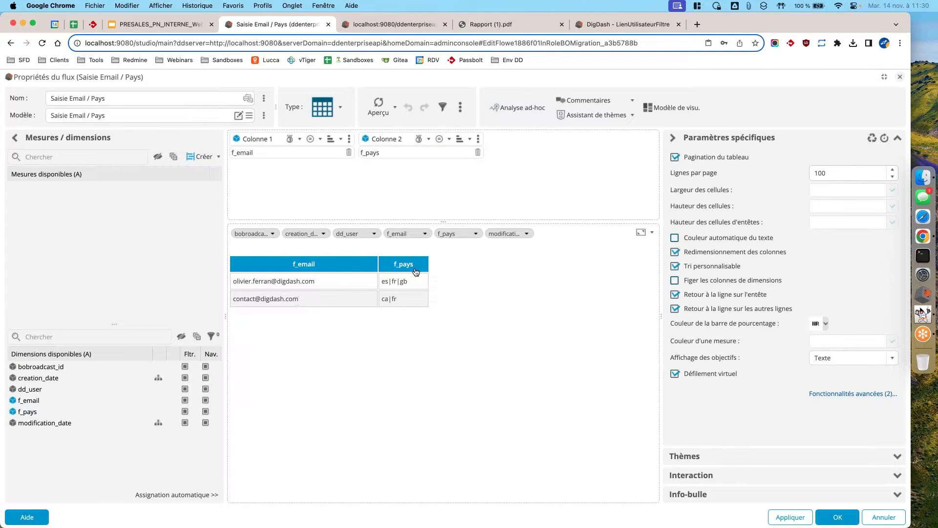
- Inspect both recipients' f_email and f_pays values, then return to the Broadcast page
left_click_drag(238, 281, 335, 282)
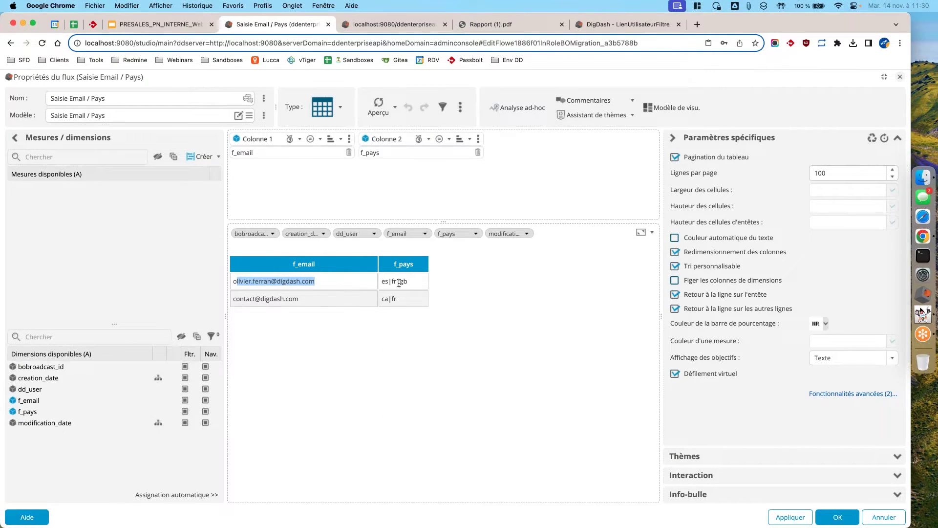
triple_click(390, 300)
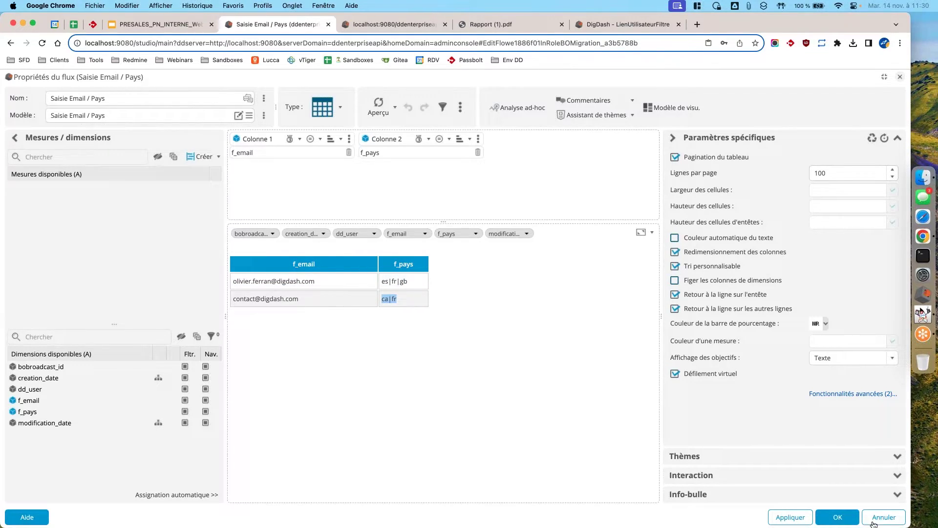
key("Escape")
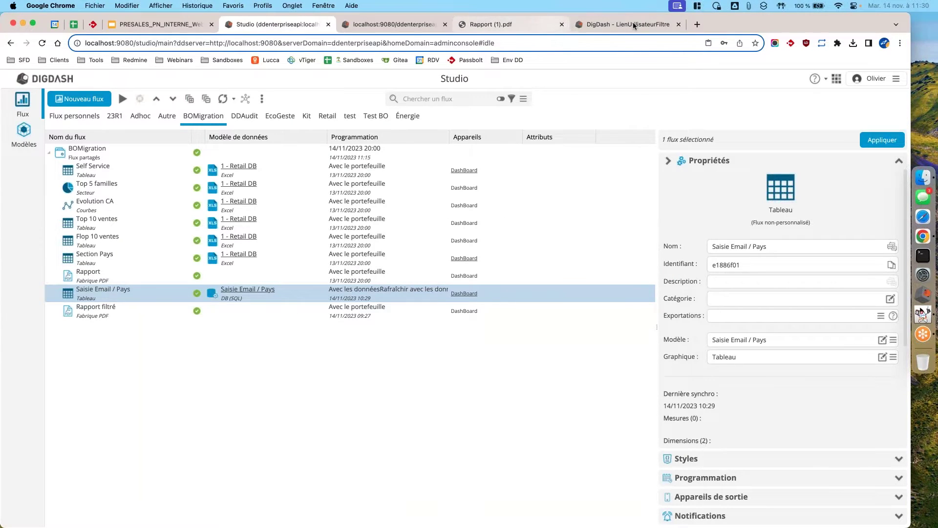
left_click(630, 24)
left_click(397, 25)
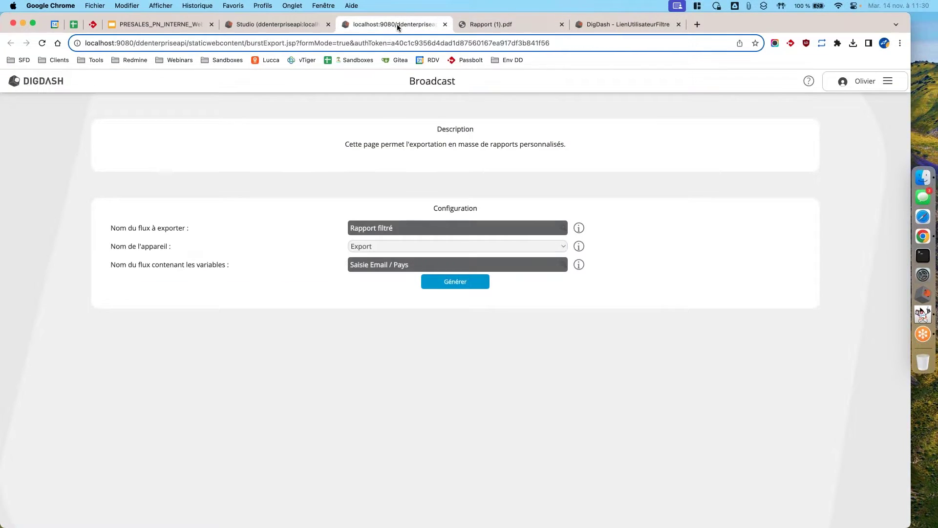
- Generate the per-user PDF reports, then open the ddenterpriseapi folder in Finder
left_click(447, 288)
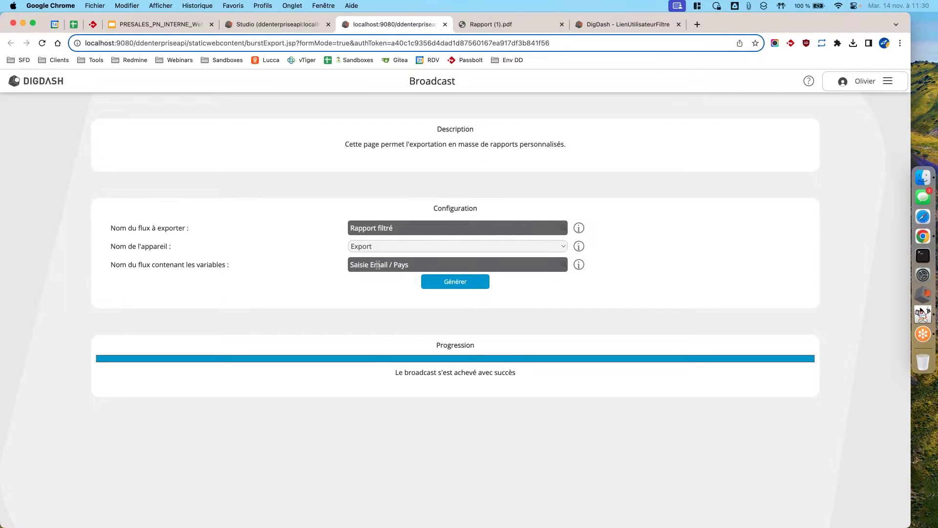
left_click(924, 177)
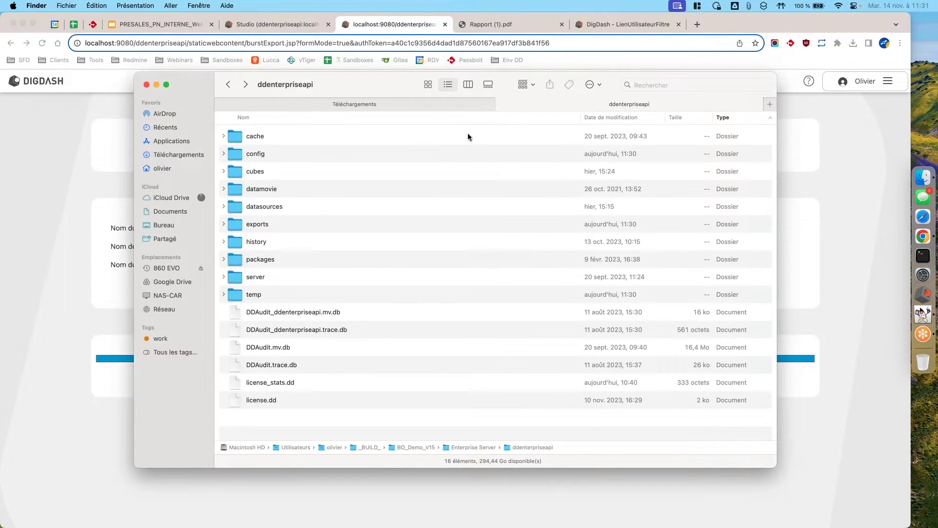
- Open the exports folder and look through the first exported PDF report, then close it
double_click(247, 223)
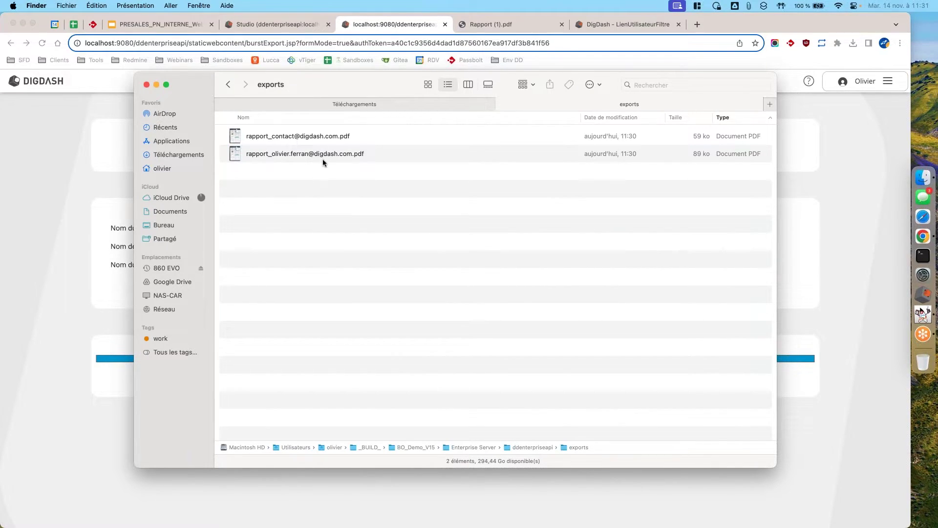
double_click(247, 136)
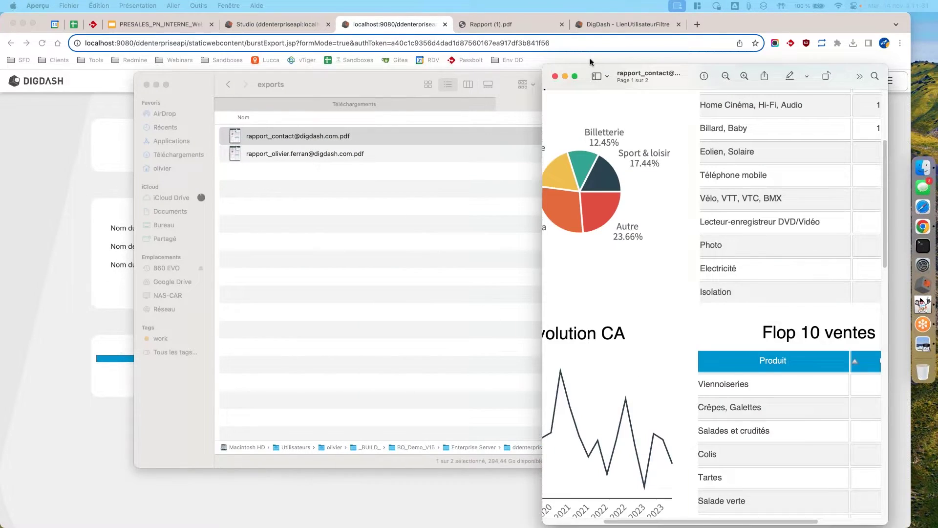
left_click_drag(591, 59, 471, 34)
scroll(559, 168, "up", 3)
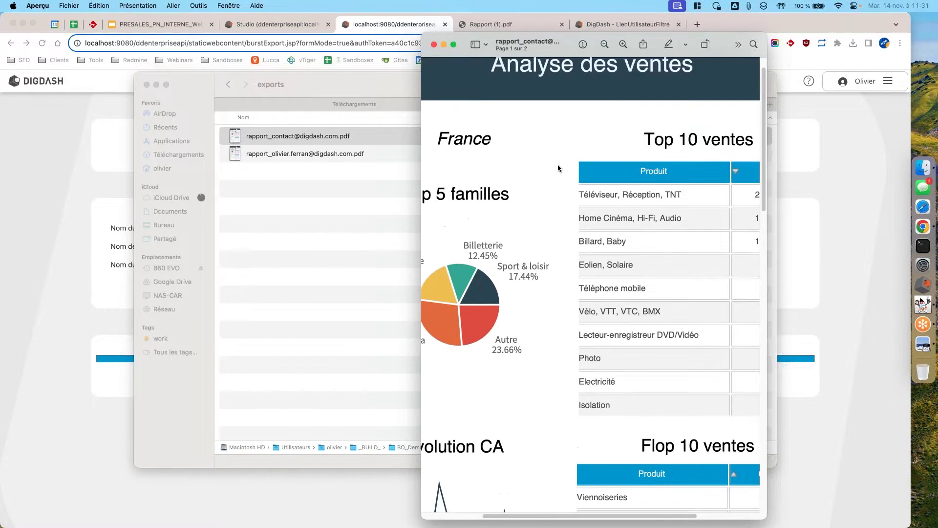
double_click(726, 44)
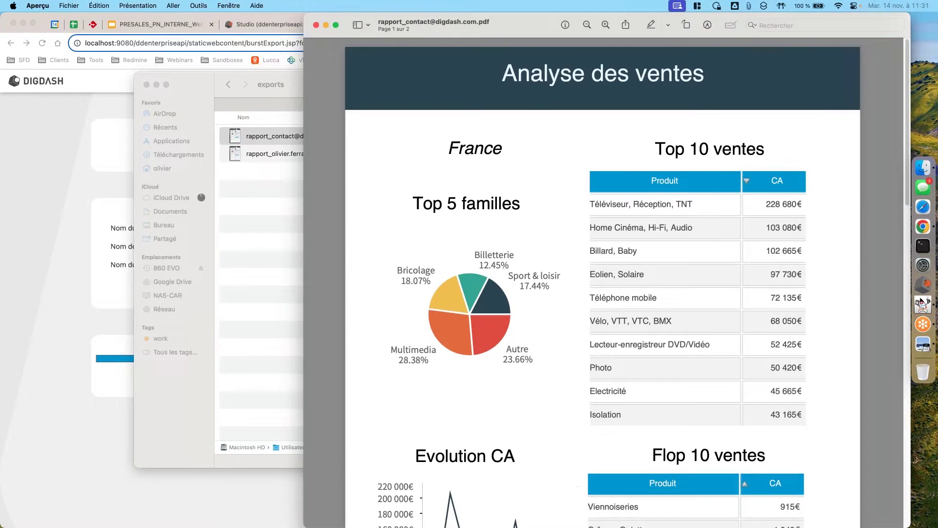
scroll(448, 247, "down", 20)
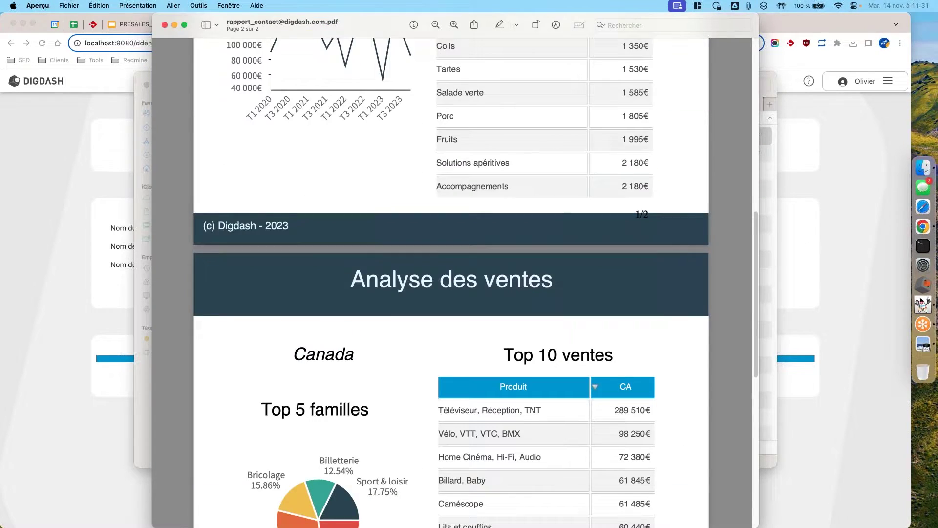
left_click(164, 26)
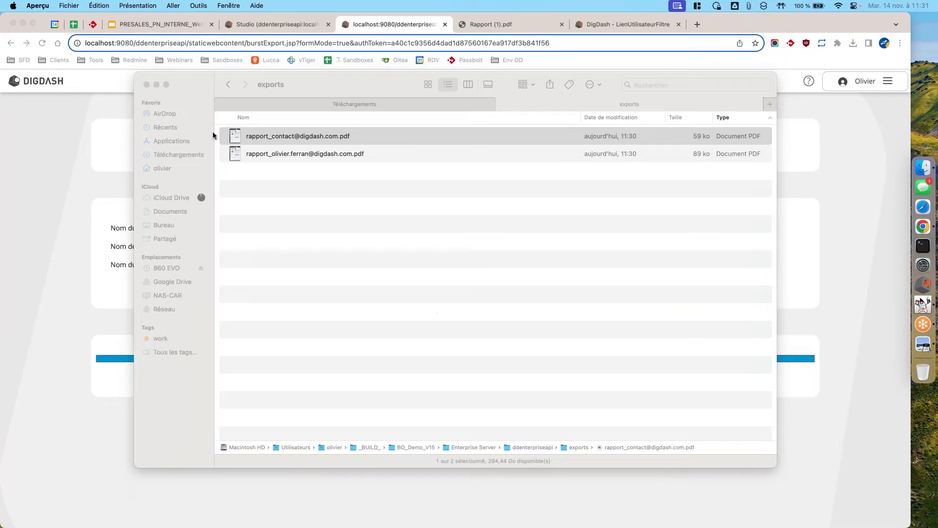
- View the second report's three pages, Espagne to Royaume-Uni, then return to the broadcast page
left_click(289, 155)
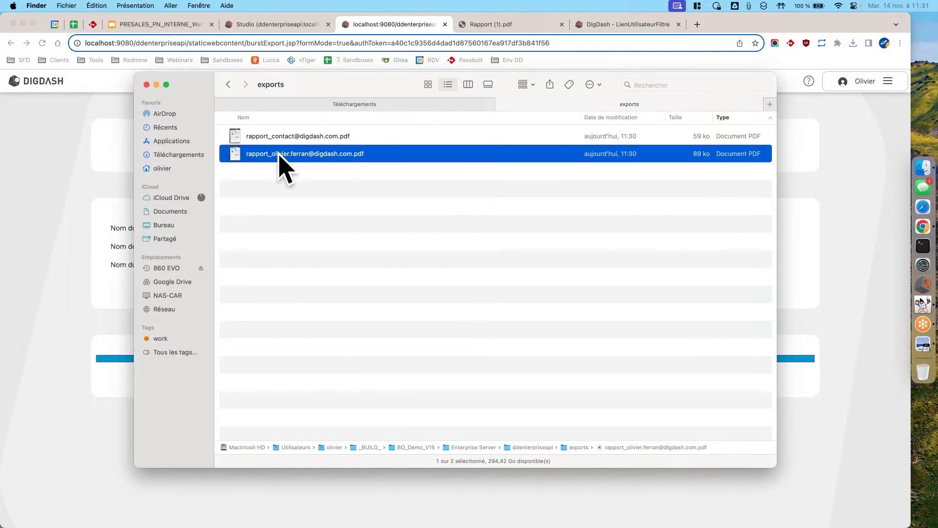
key("super+o")
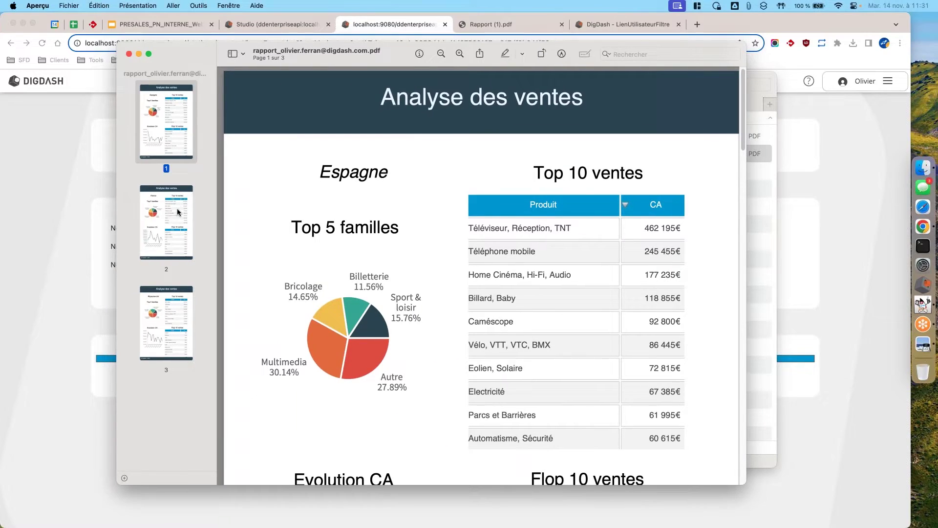
left_click(177, 208)
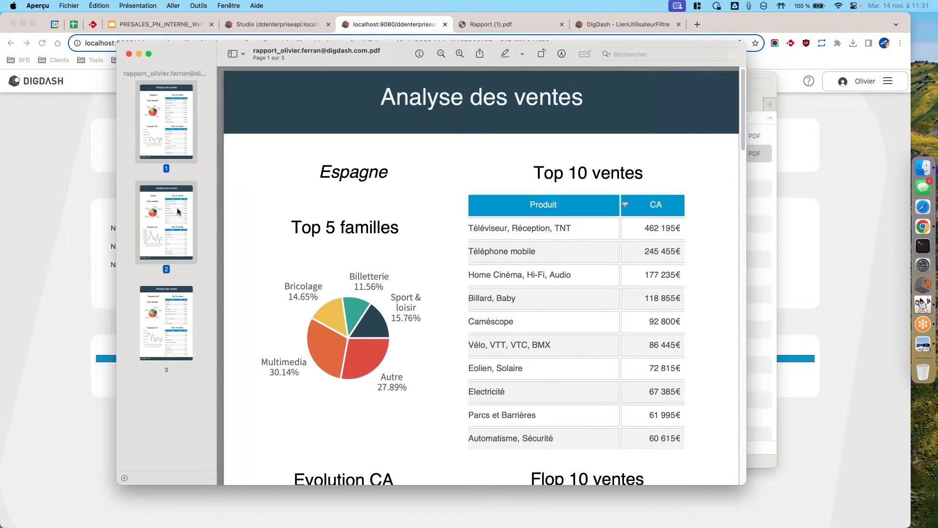
left_click(157, 139)
left_click(155, 346)
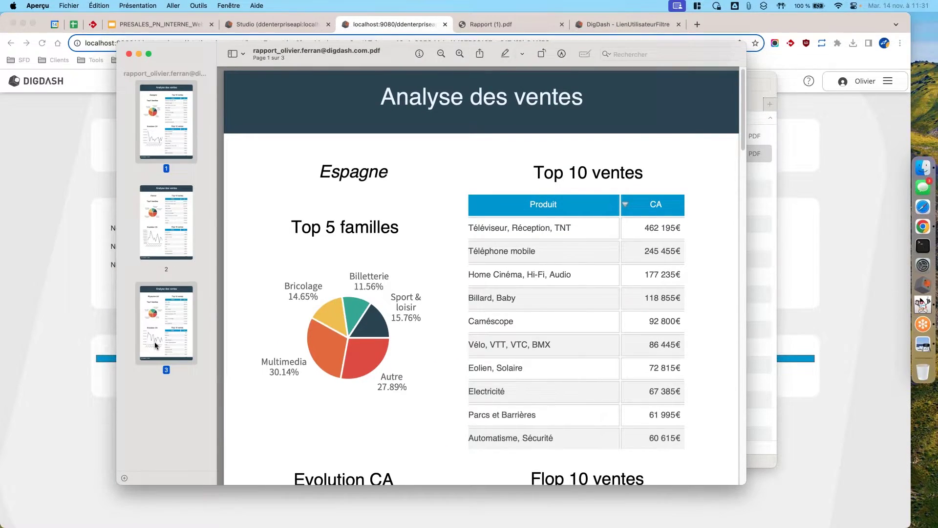
left_click(129, 54)
left_click(49, 233)
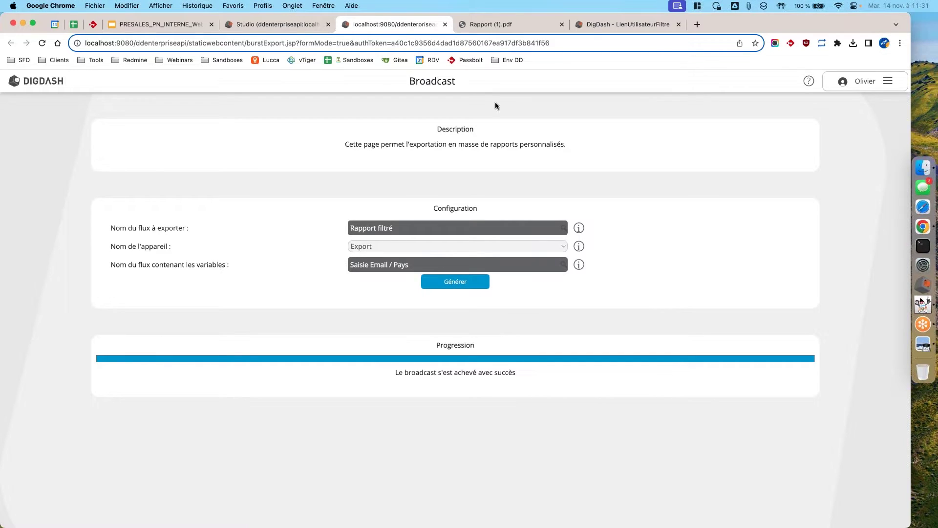
- Highlight 'de documents' on the slide's Portail line, then return to the DigDash dashboard
left_click(151, 25)
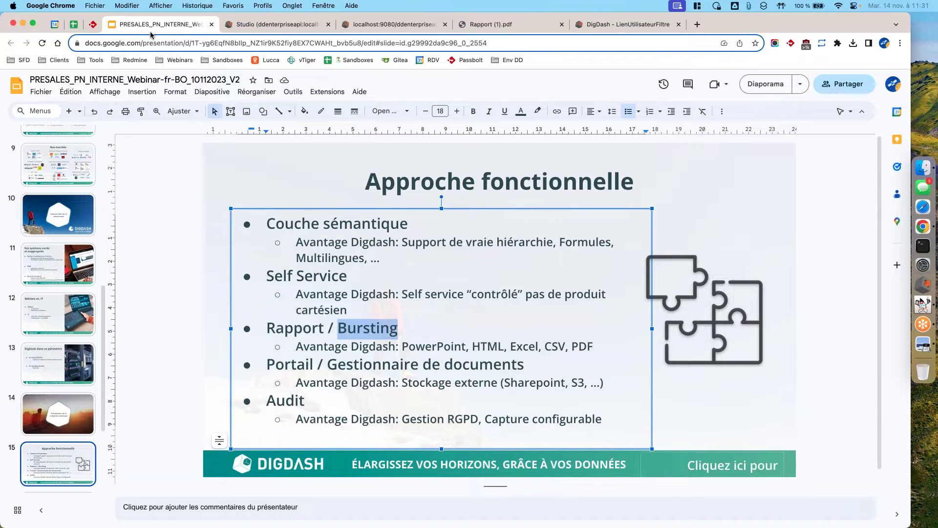
left_click(404, 346)
left_click_drag(423, 365, 551, 366)
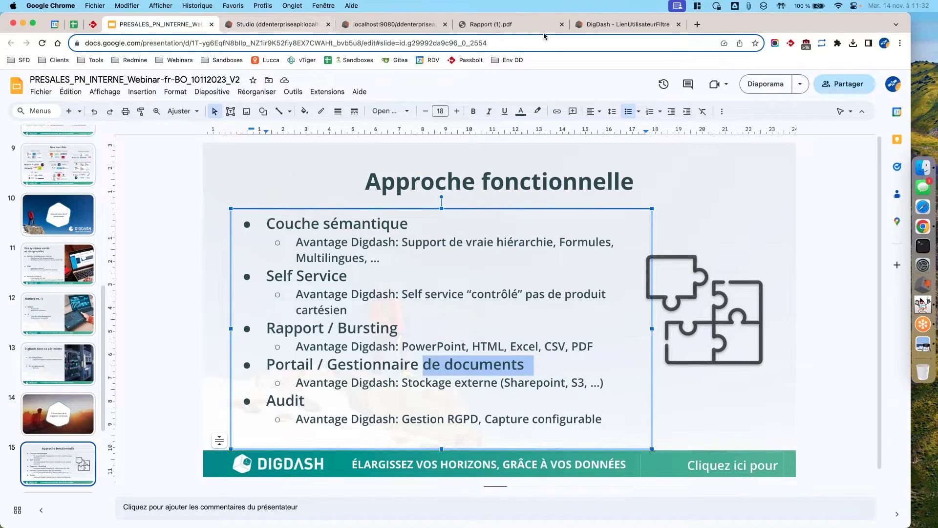
left_click(613, 25)
left_click(883, 81)
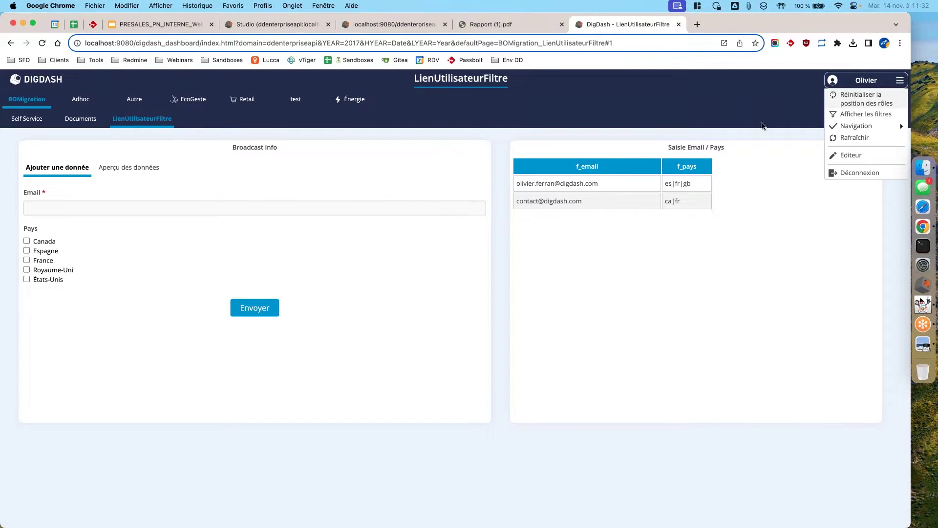
- Show the dashboard's Documents page and switch it into the Editeur mode
left_click(81, 121)
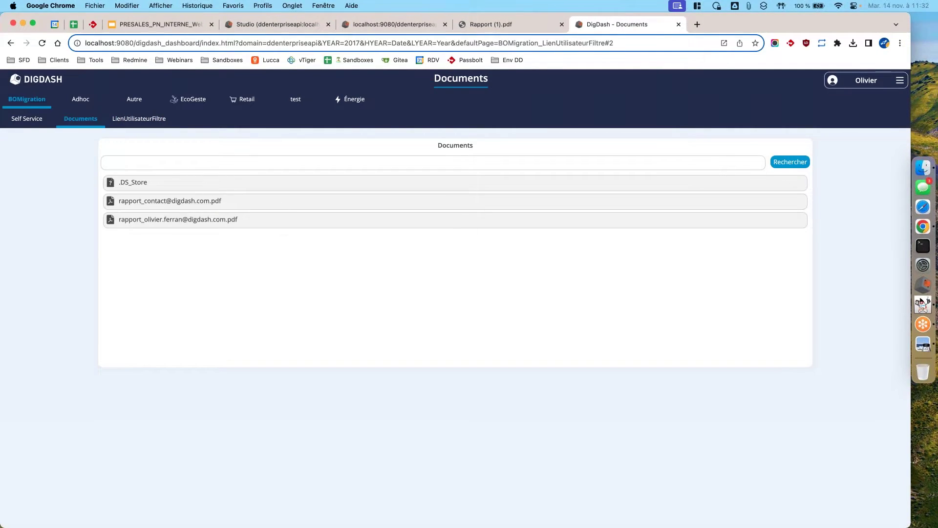
left_click(853, 144)
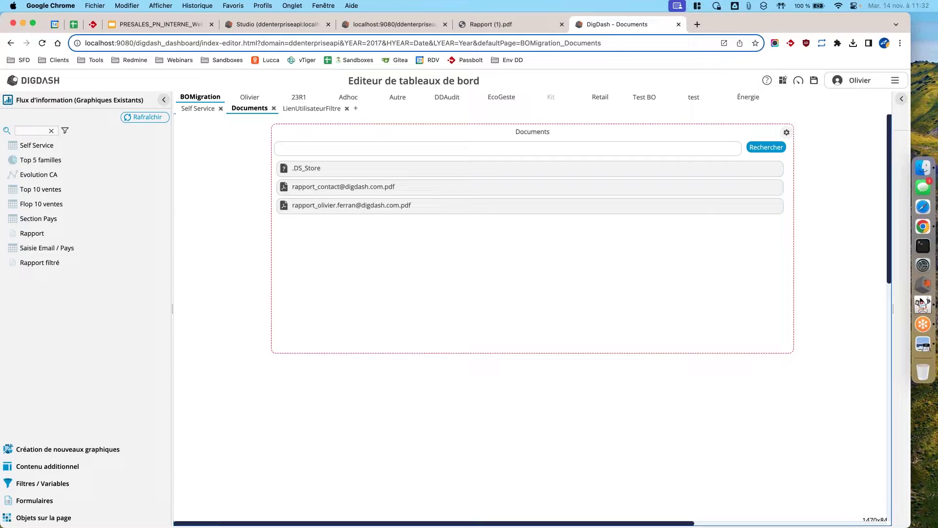
- Keep Export DD as the Documents portlet server, filter names on 'pdf', and save the BOMigration dashboard
right_click(675, 164)
mouse_move(763, 172)
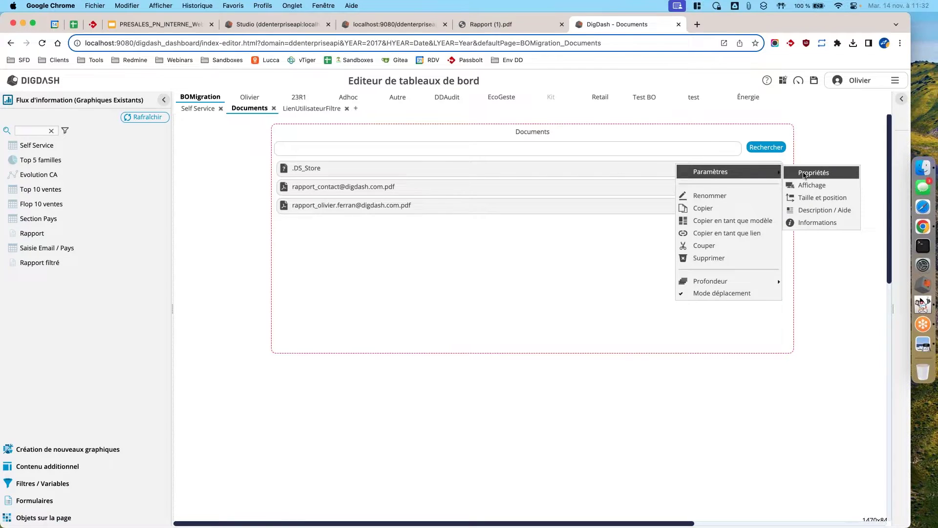
left_click(806, 173)
left_click(840, 167)
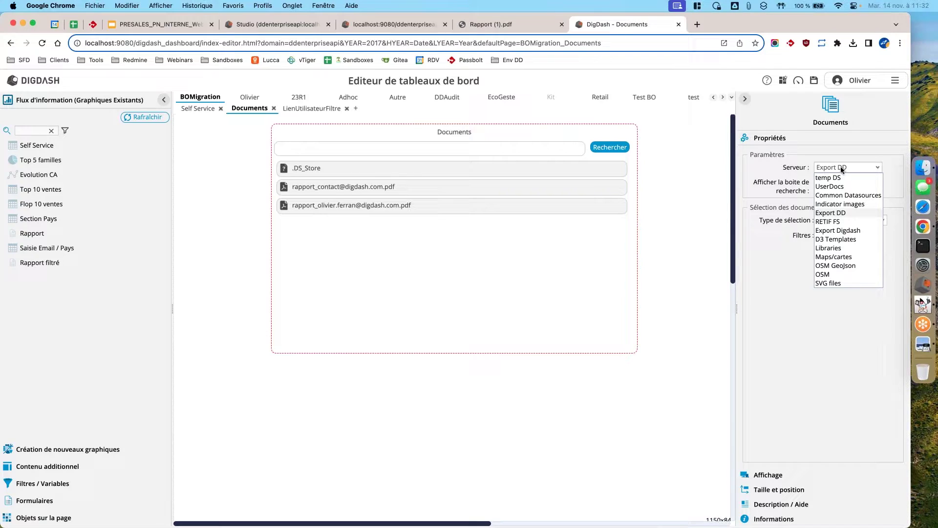
left_click(835, 292)
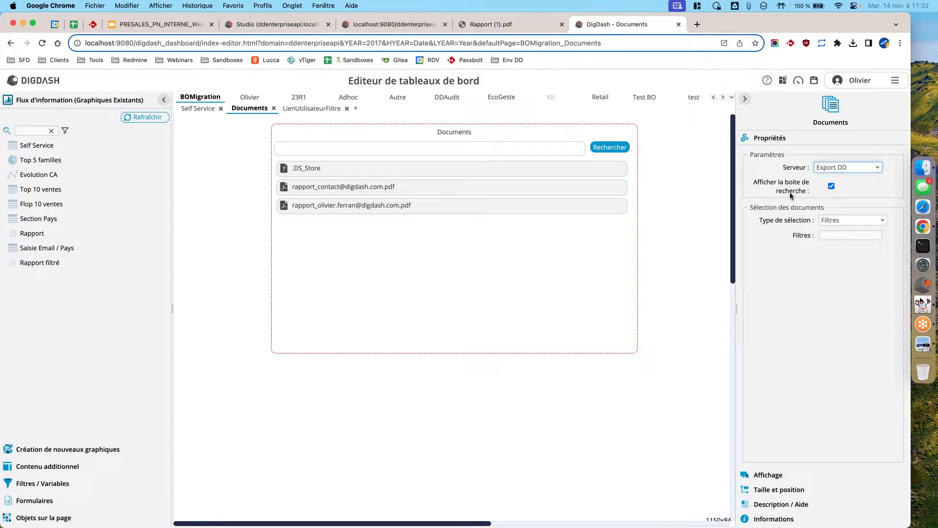
left_click(834, 235)
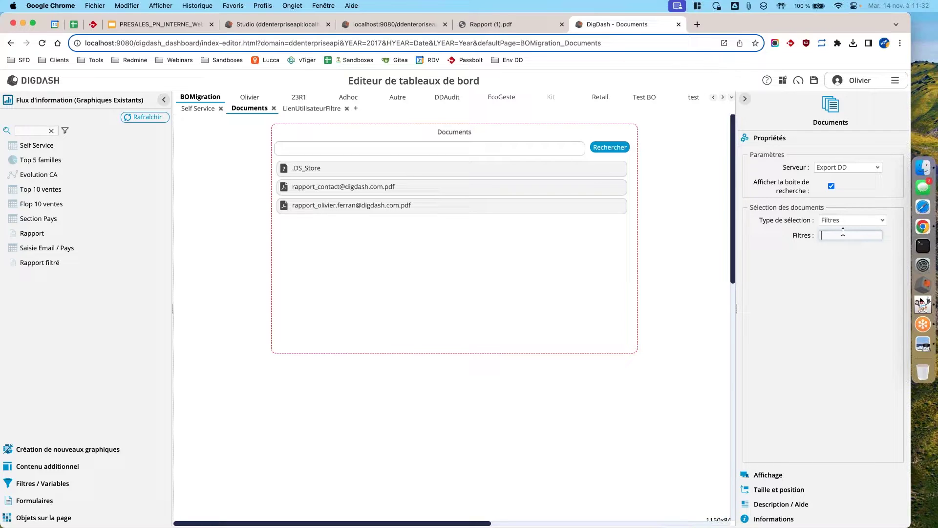
type("pdf")
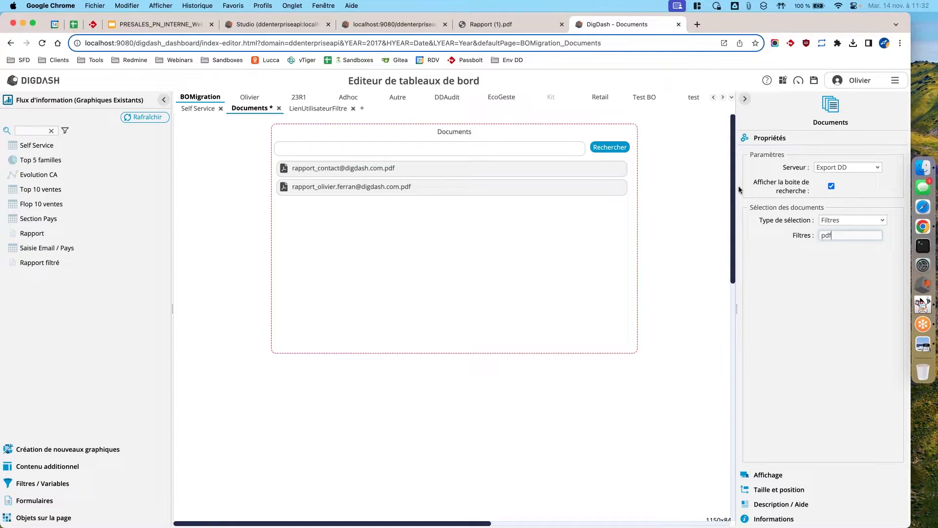
left_click(783, 81)
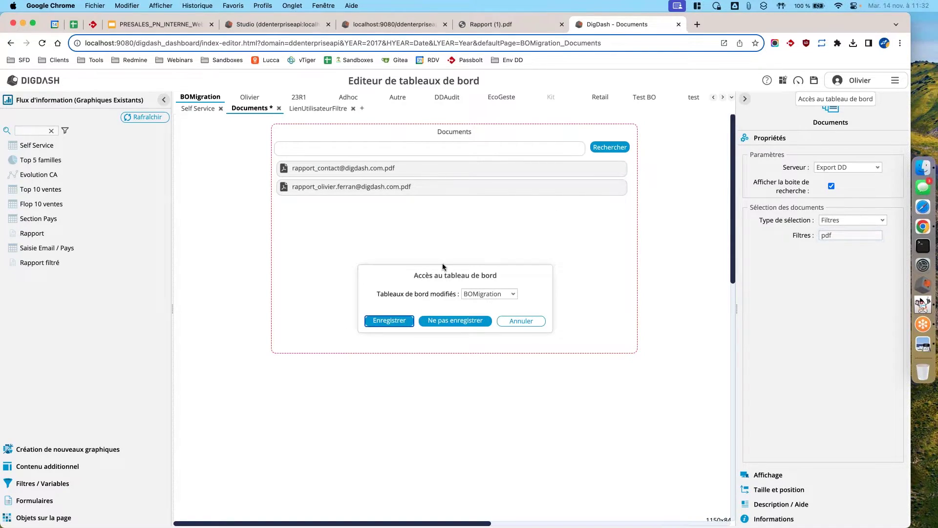
left_click(389, 320)
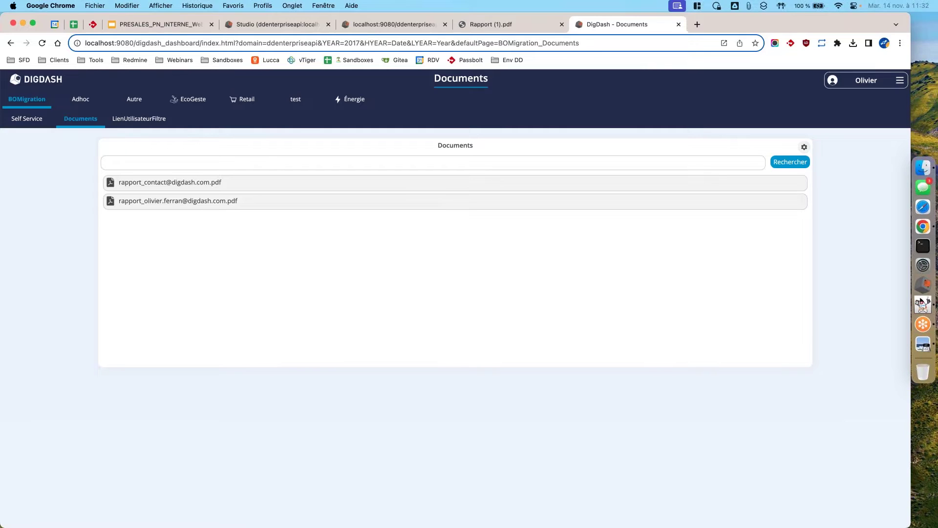
- Open the downloaded contact report PDF, scroll through it, and close its tab
left_click(160, 189)
left_click(762, 69)
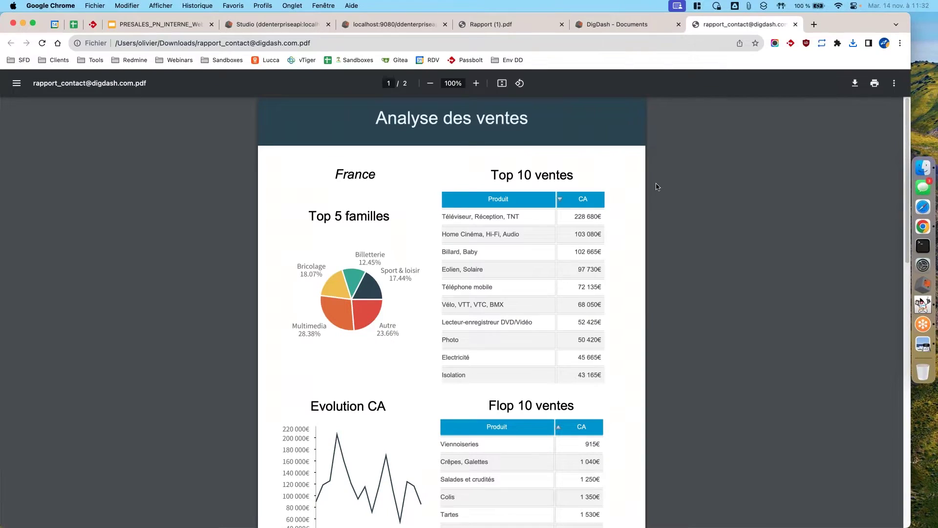
scroll(656, 186, "down", 5)
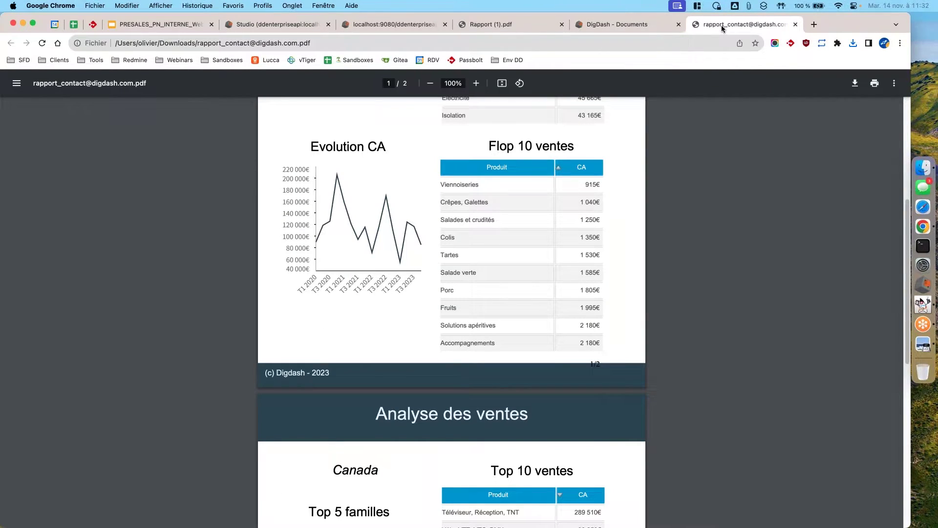
middle_click(721, 25)
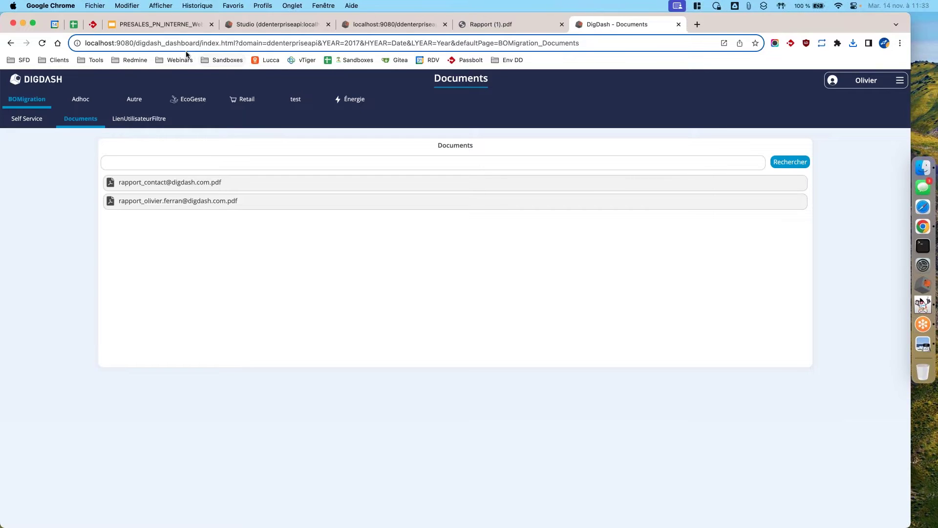
- On the presentation slide, highlight the Audit point and its detail line, then deselect
left_click(180, 24)
left_click(348, 415)
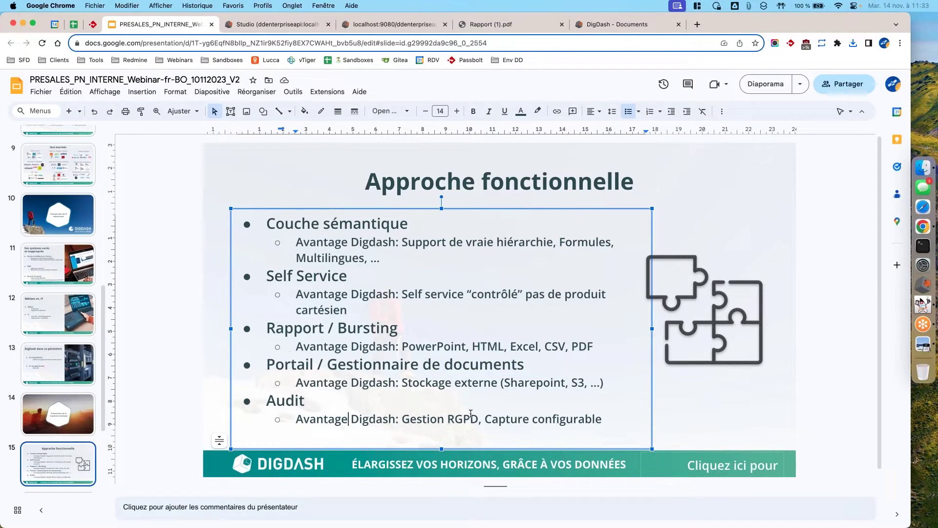
left_click_drag(602, 419, 280, 396)
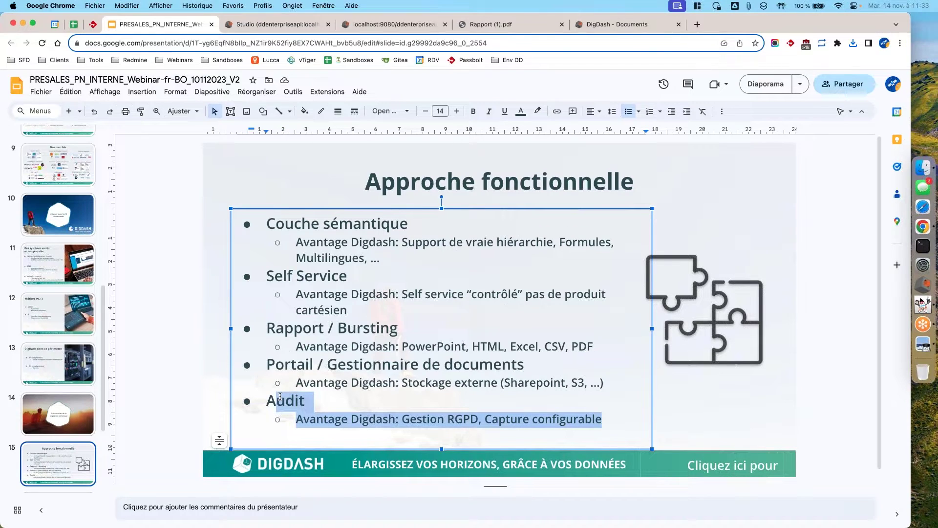
left_click(390, 395)
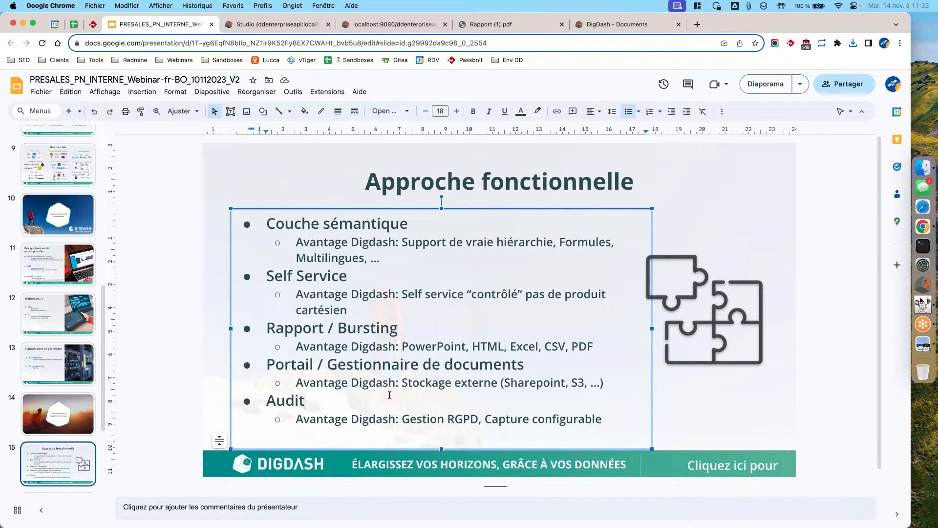
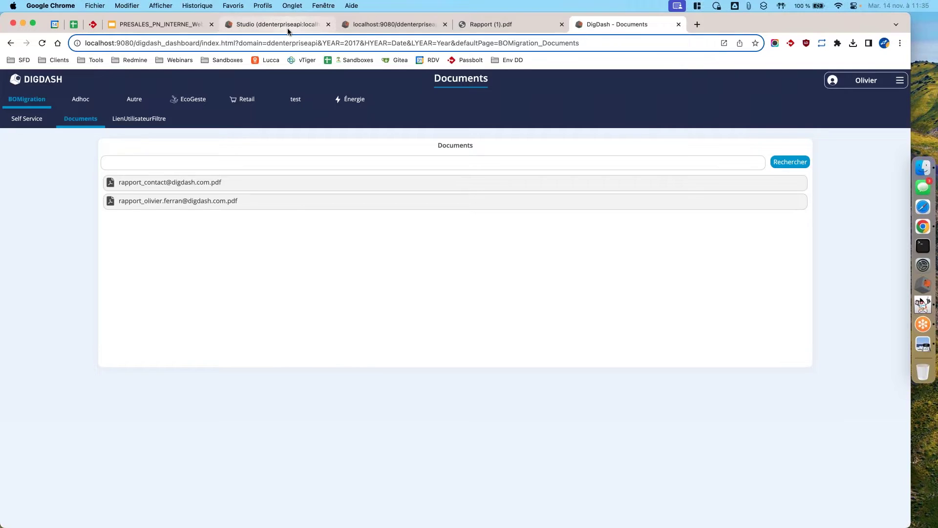
- Reload the Broadcast export page to reset its form
left_click(276, 24)
left_click(392, 25)
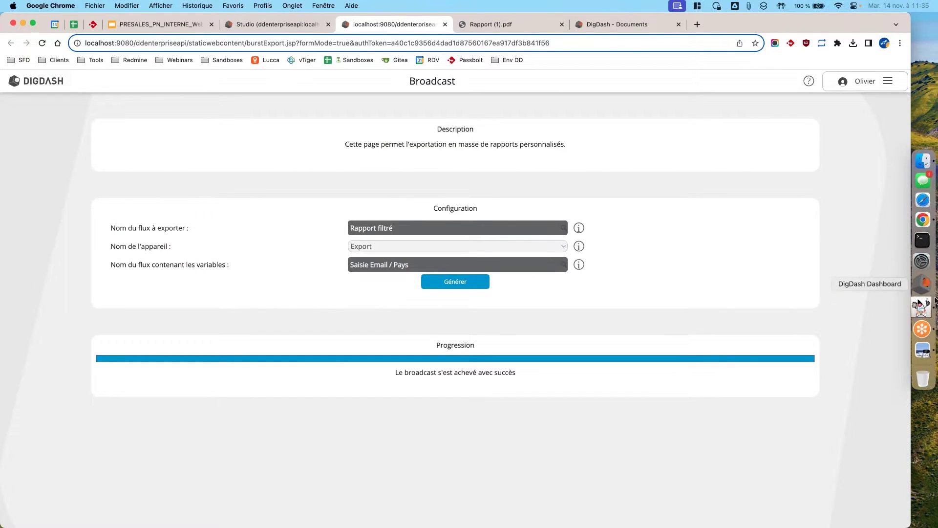
left_click(138, 44)
key("Return")
- Open the BO-Migration helper page (bo/savedm) on localhost:9080 in a new tab
left_click(135, 43)
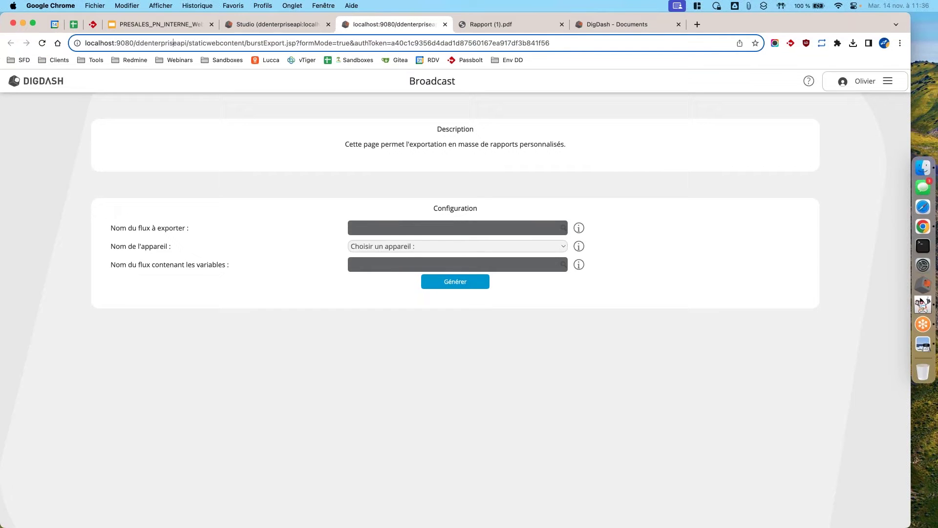
left_click_drag(135, 43, 85, 43)
left_click(697, 24)
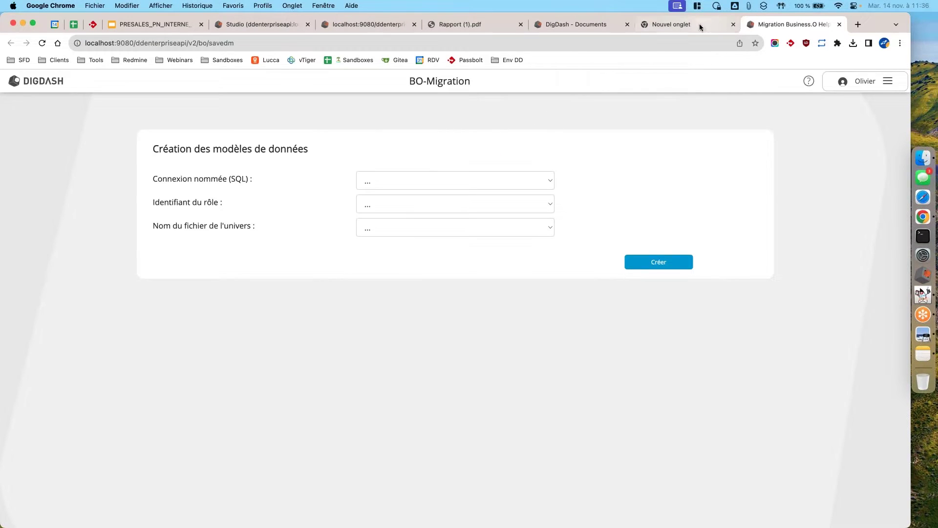
middle_click(700, 23)
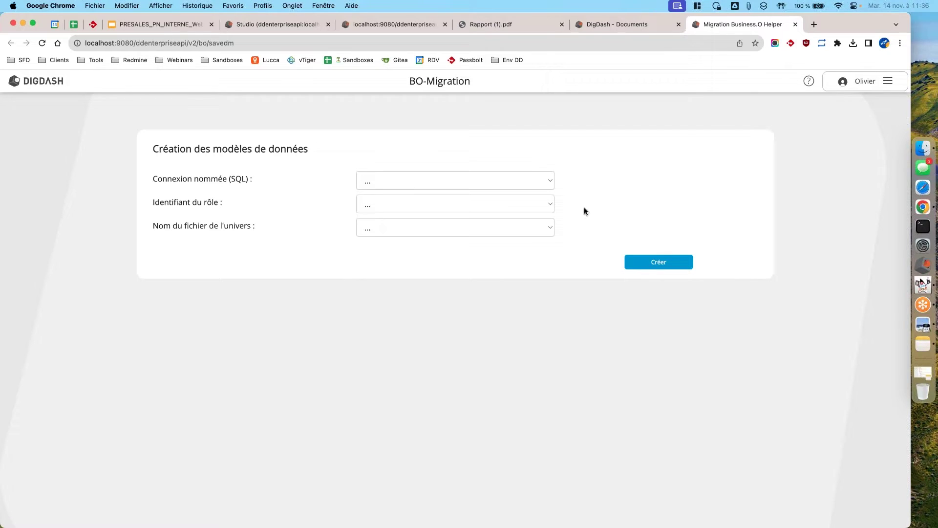
- Pick 'mydb - mariadb' as Connexion nommée (SQL) and 'Test BO' as Identifiant du rôle
left_click(451, 182)
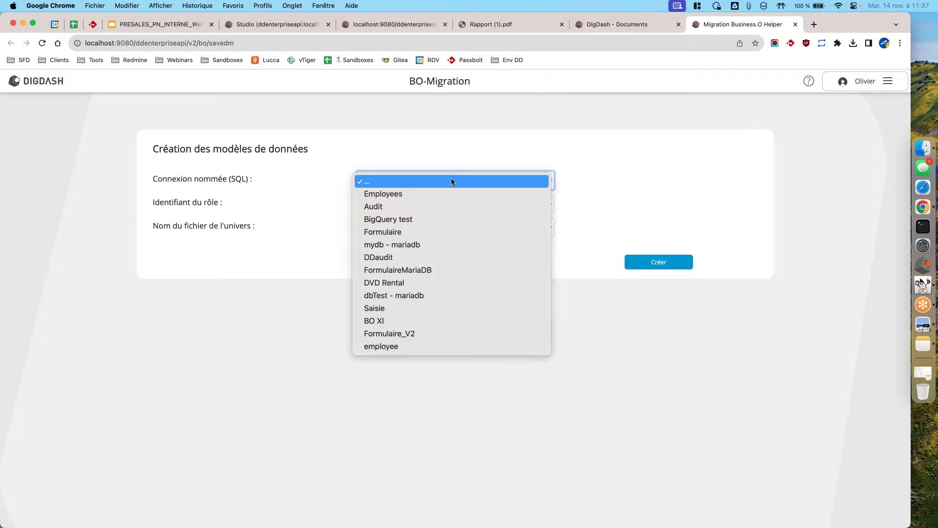
left_click(303, 192)
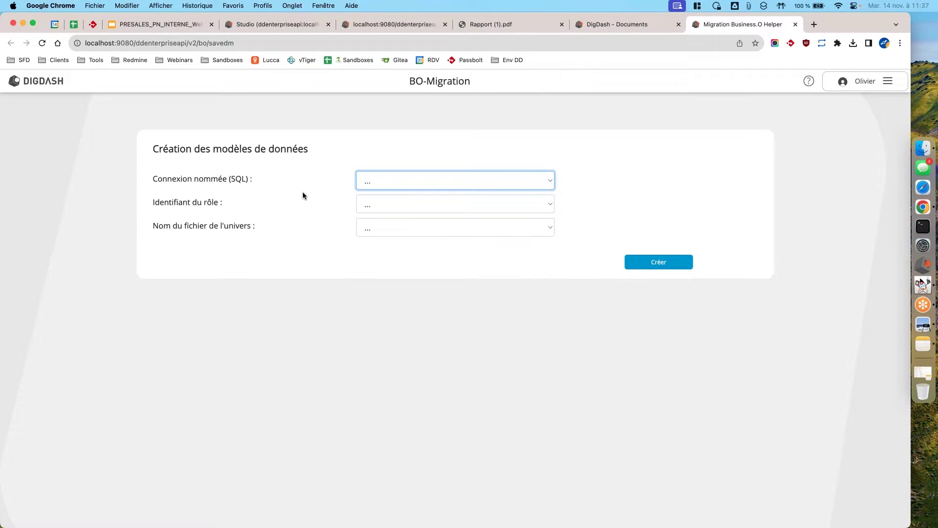
left_click(396, 186)
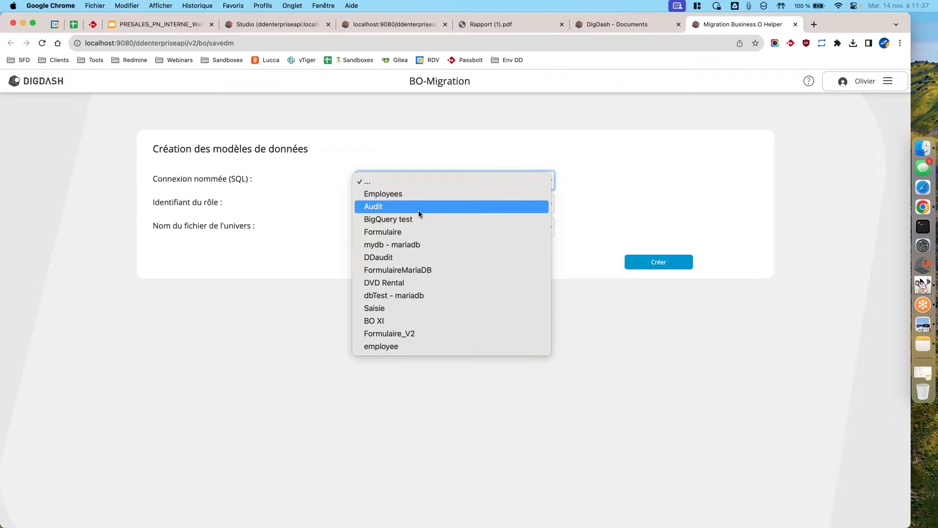
left_click(410, 246)
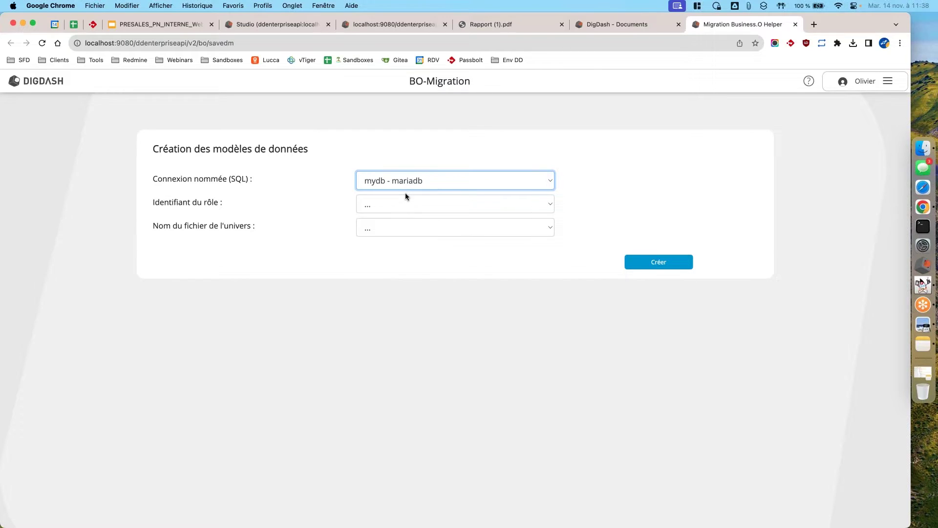
left_click(389, 206)
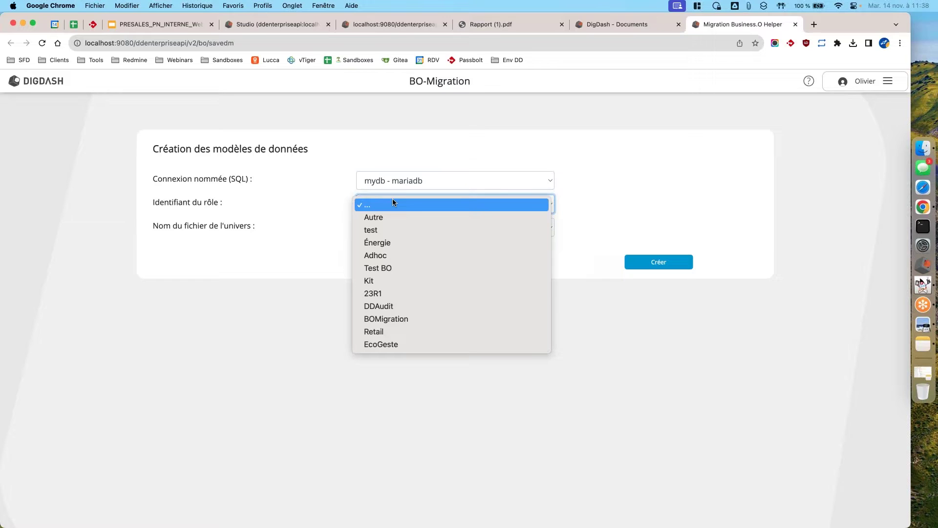
left_click(415, 268)
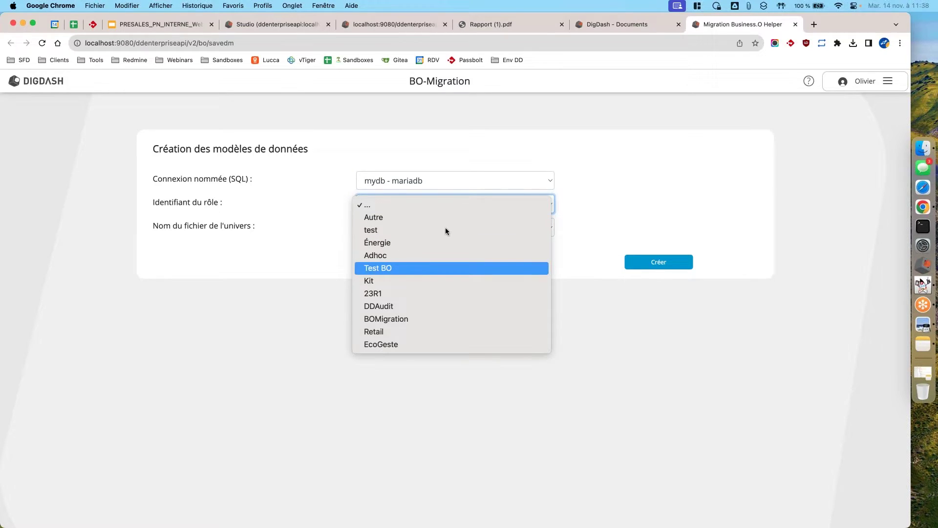
left_click(262, 22)
- In Studio's Modèles, delete beach.unv.Reservations and beach.unv.Sales from the Test BO role
left_click(35, 137)
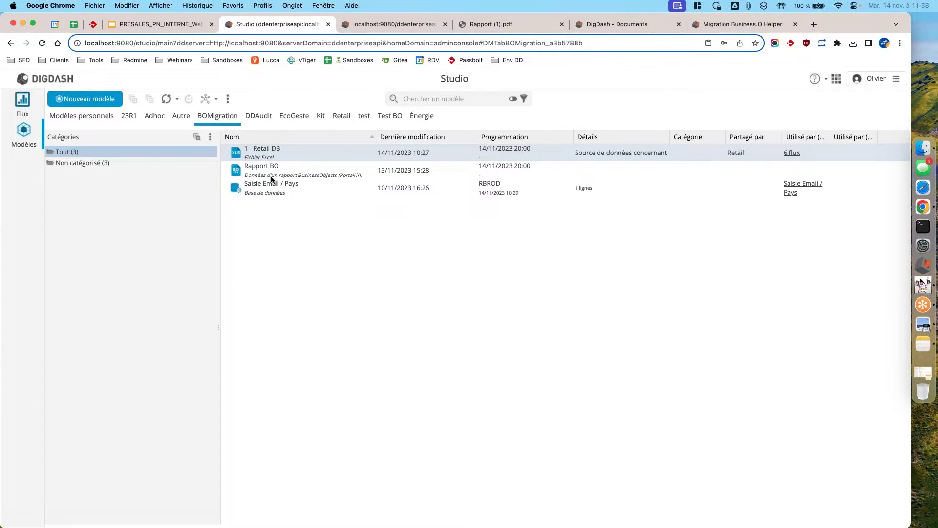
left_click(306, 177)
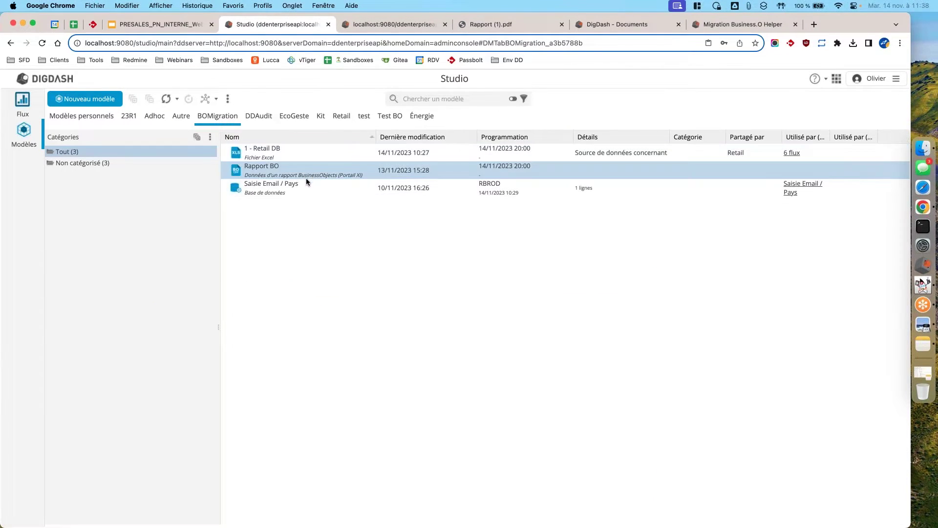
left_click(361, 117)
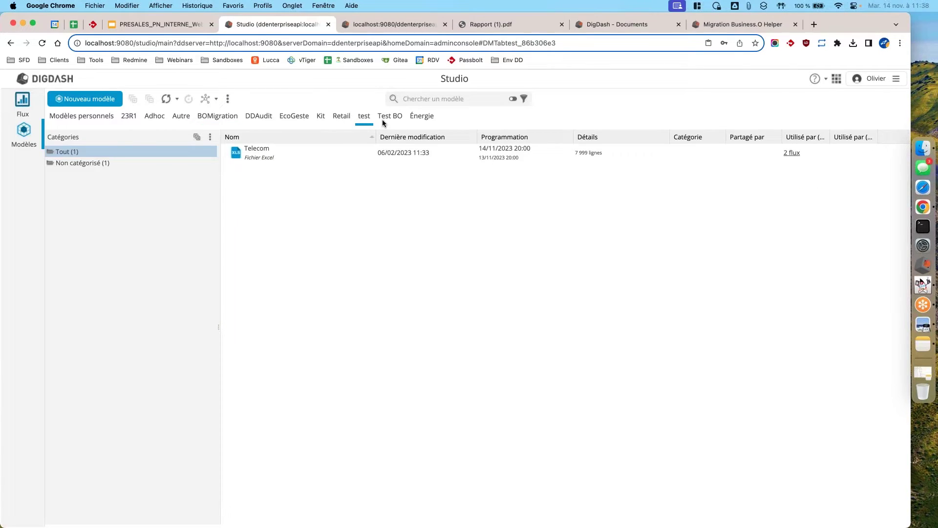
left_click(385, 119)
left_click(339, 168)
left_click(306, 151, "shift")
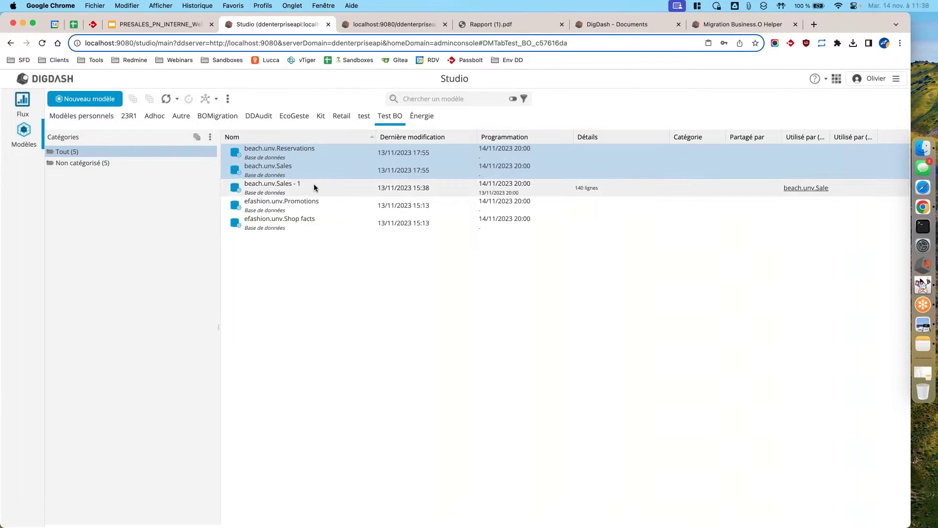
right_click(303, 161)
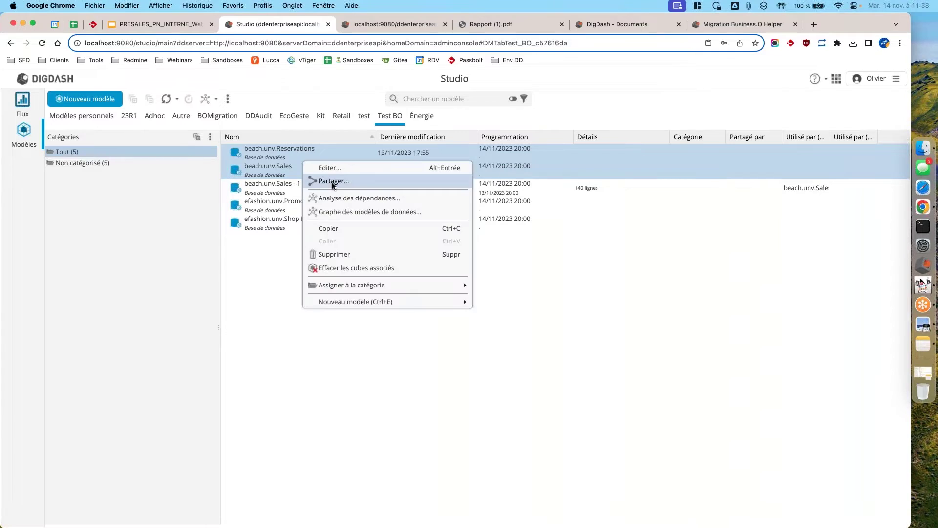
left_click(334, 268)
left_click(511, 348)
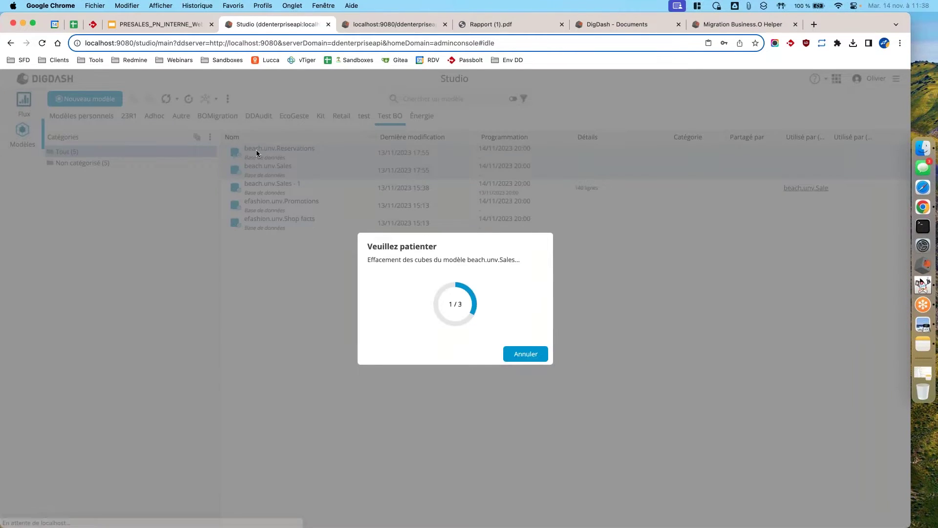
left_click(722, 27)
left_click(388, 222)
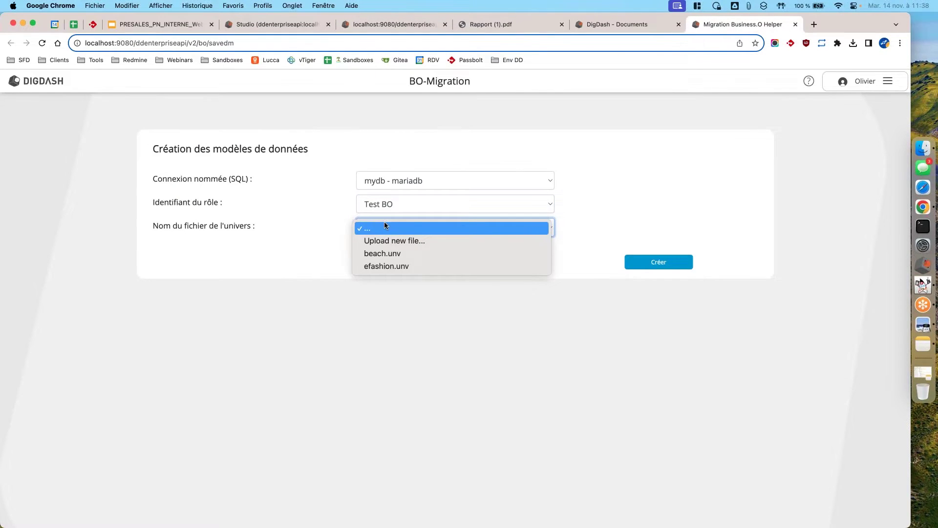
- Create models from beach.unv and check the success message lists beach.unv.Sales and beach.unv.Reservations
left_click(383, 254)
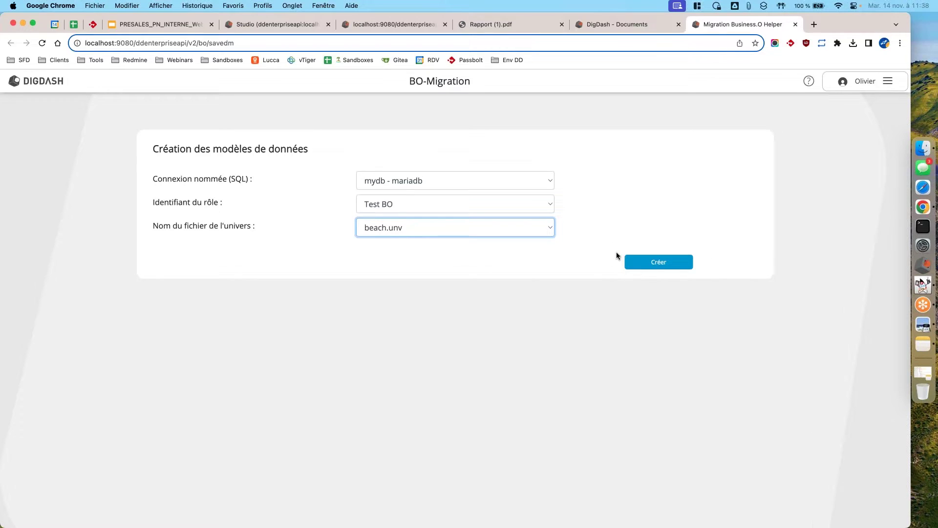
left_click(656, 264)
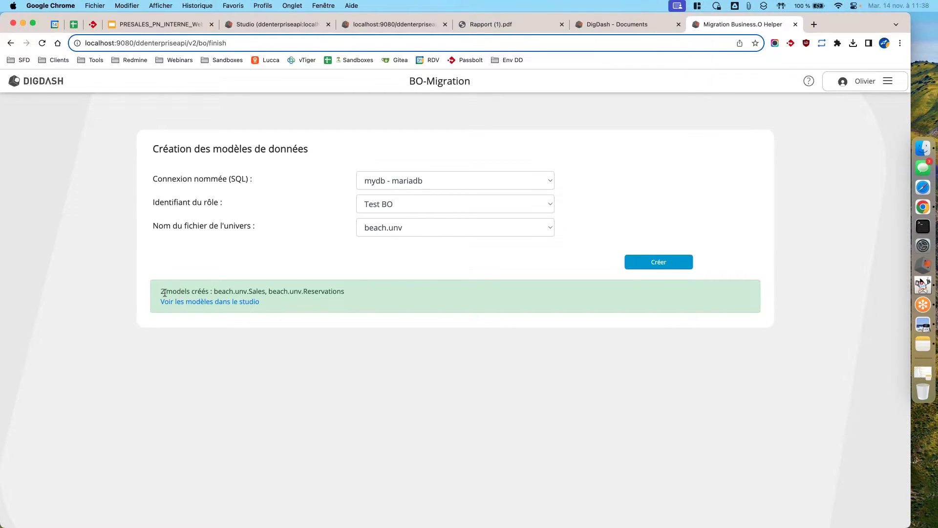
left_click_drag(198, 292, 415, 287)
left_click(395, 291)
left_click_drag(249, 292, 268, 292)
double_click(329, 292)
left_click(254, 291)
left_click_drag(345, 292, 241, 291)
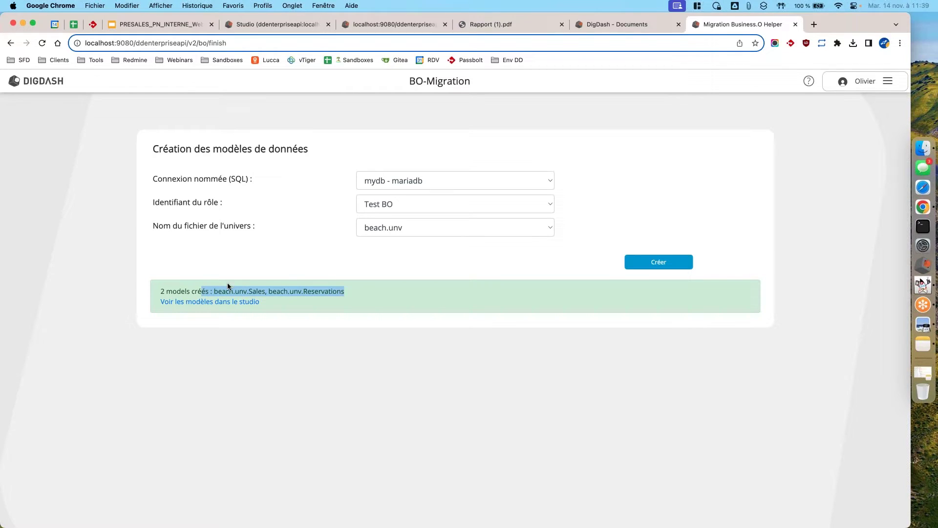
left_click_drag(353, 294, 253, 292)
left_click(250, 293)
double_click(250, 292)
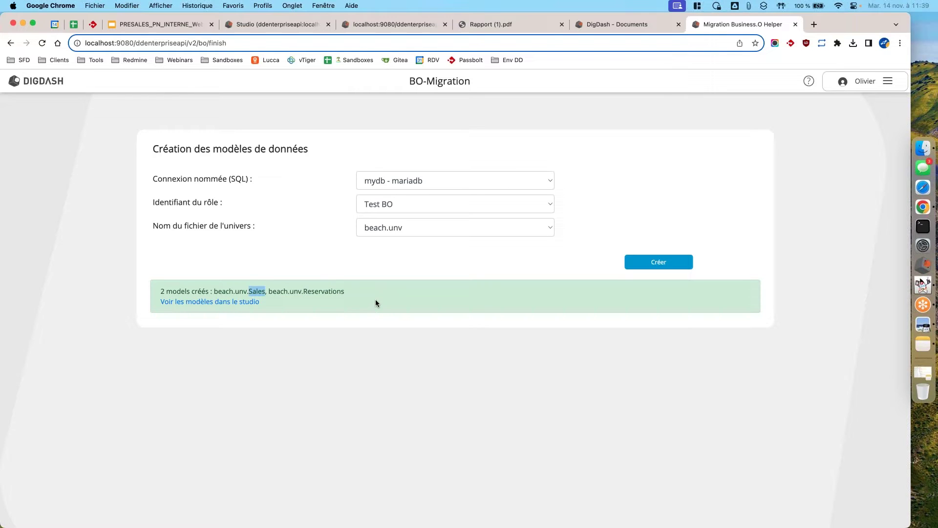
left_click(284, 26)
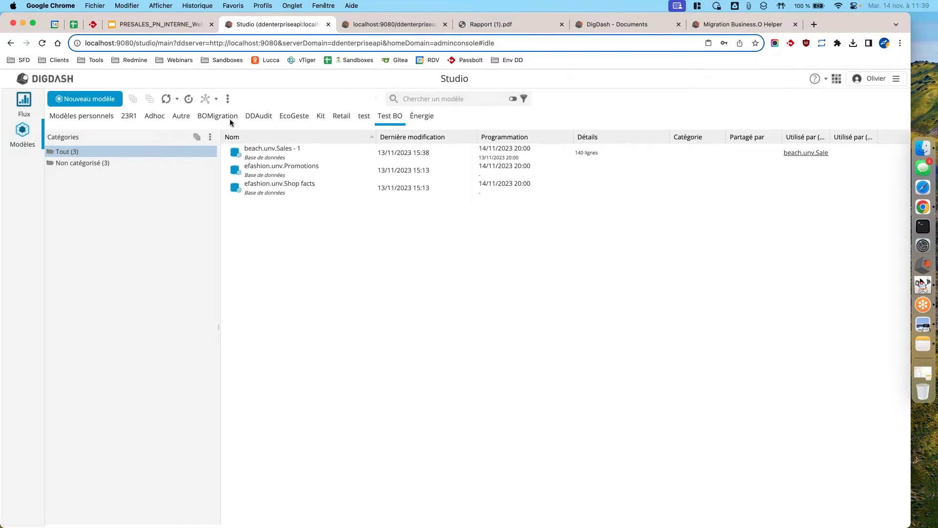
- Refresh the model list and open beach.unv.Sales - 1 for editing in a maximized editor
left_click(165, 99)
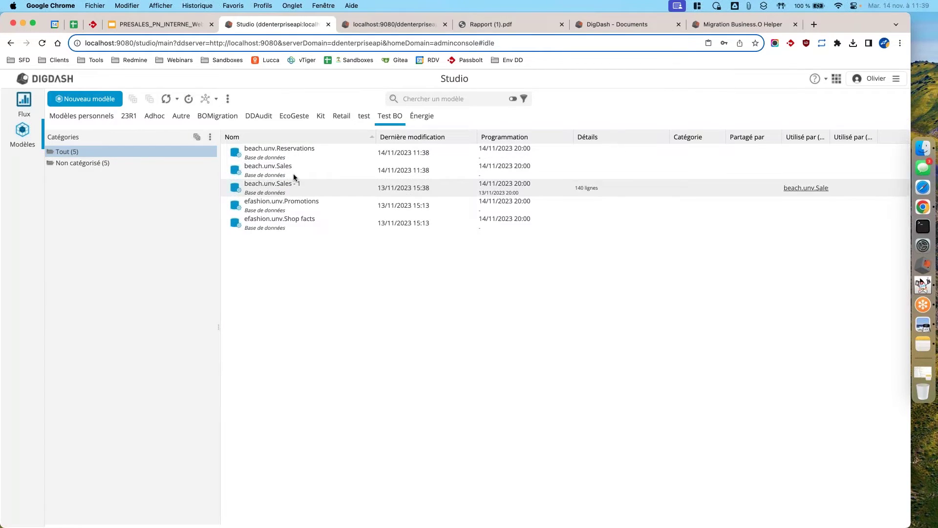
left_click(280, 189)
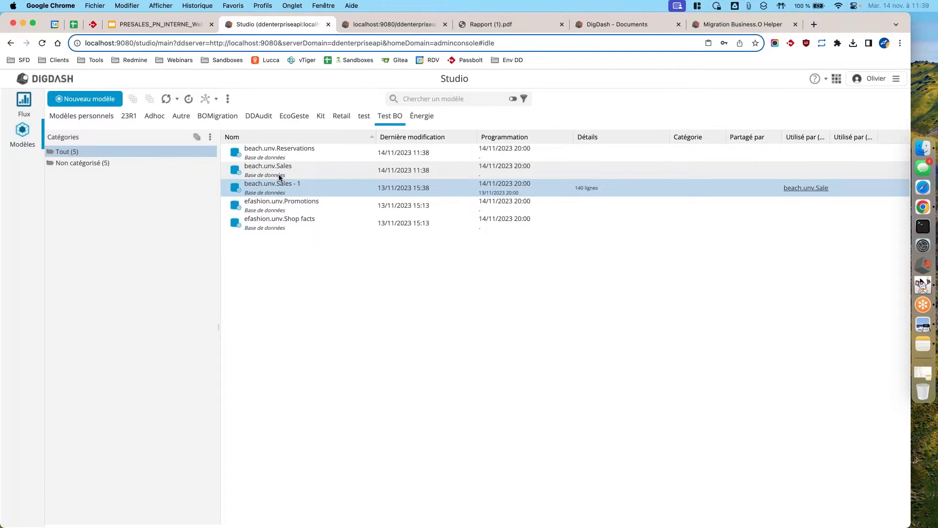
right_click(305, 190)
left_click(447, 189)
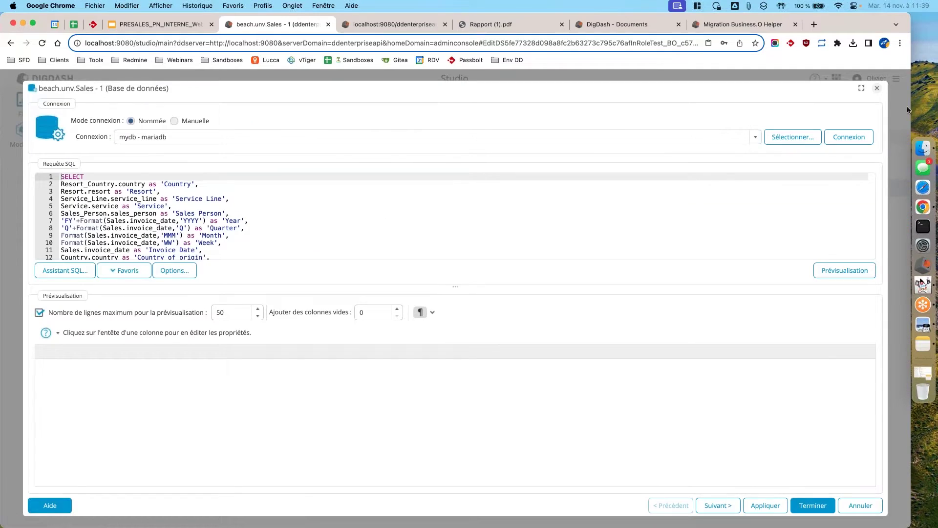
left_click(861, 88)
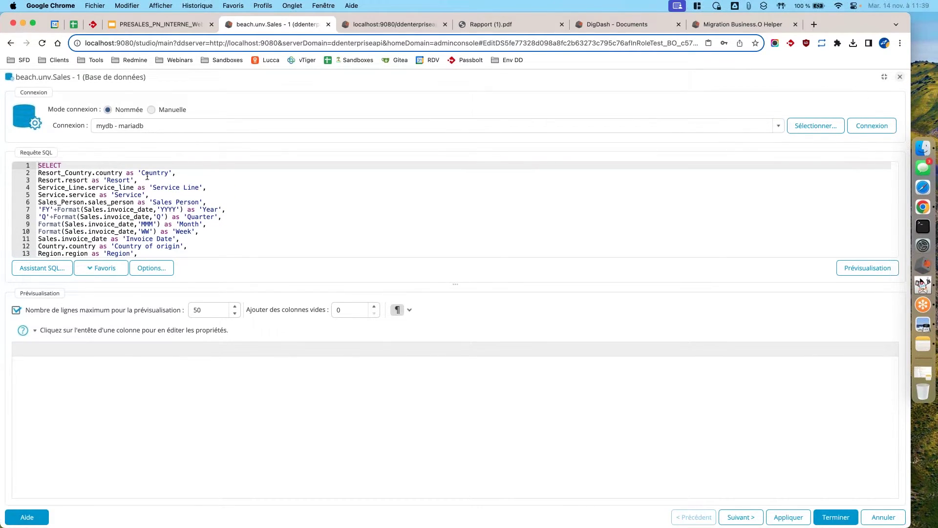
- Review the generated SQL query and preview its first 50 result rows
left_click_drag(39, 166, 170, 268)
scroll(171, 225, "down", 3)
left_click(172, 225)
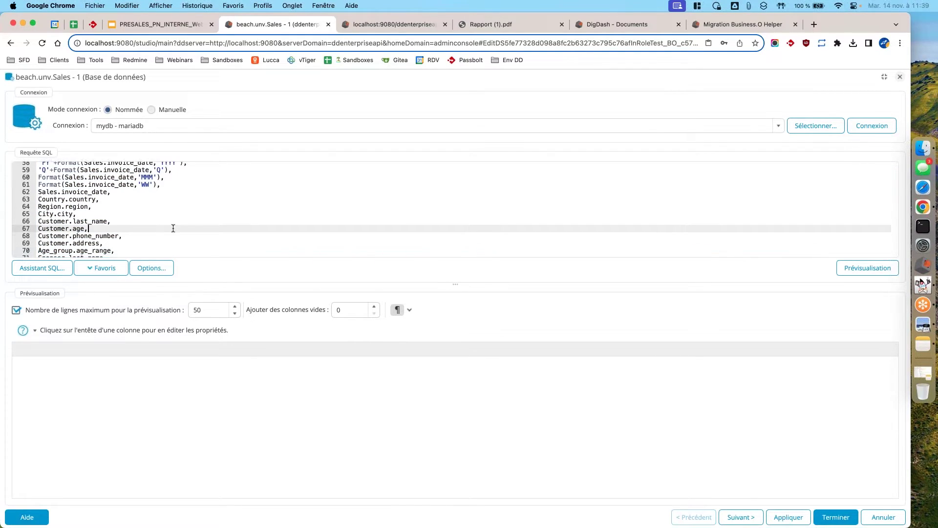
scroll(173, 226, "down", 3)
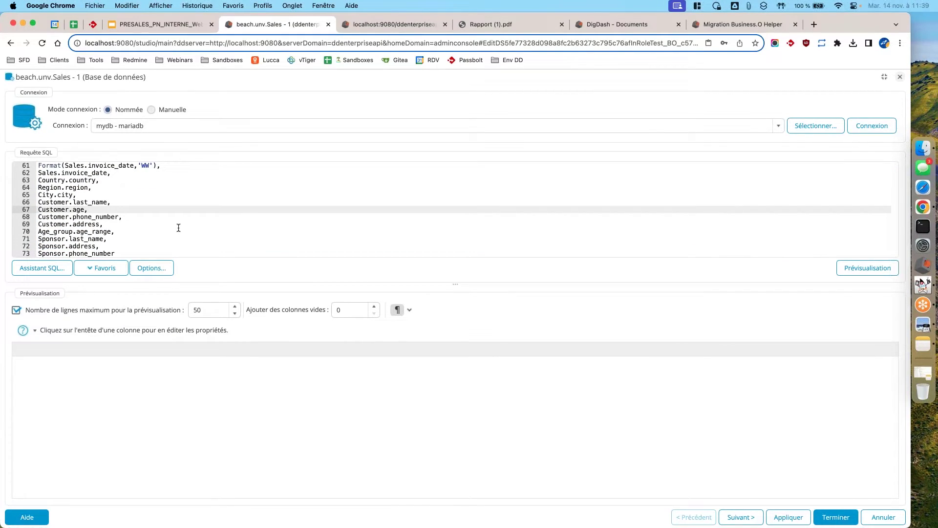
scroll(176, 215, "up", 15)
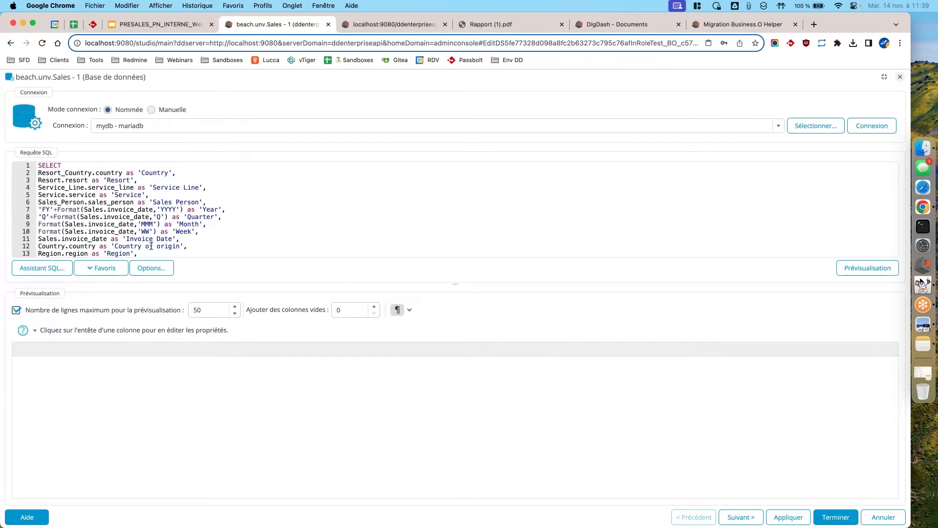
left_click(868, 268)
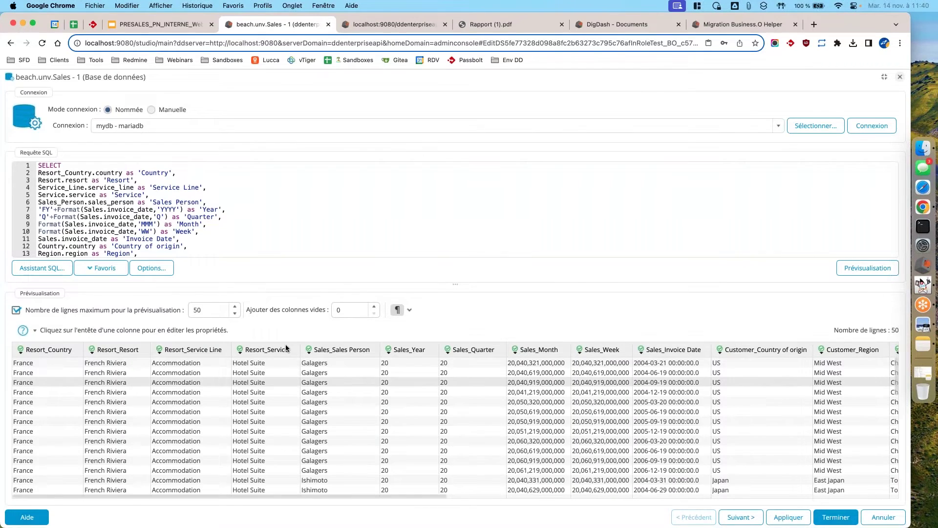
left_click_drag(332, 496, 782, 504)
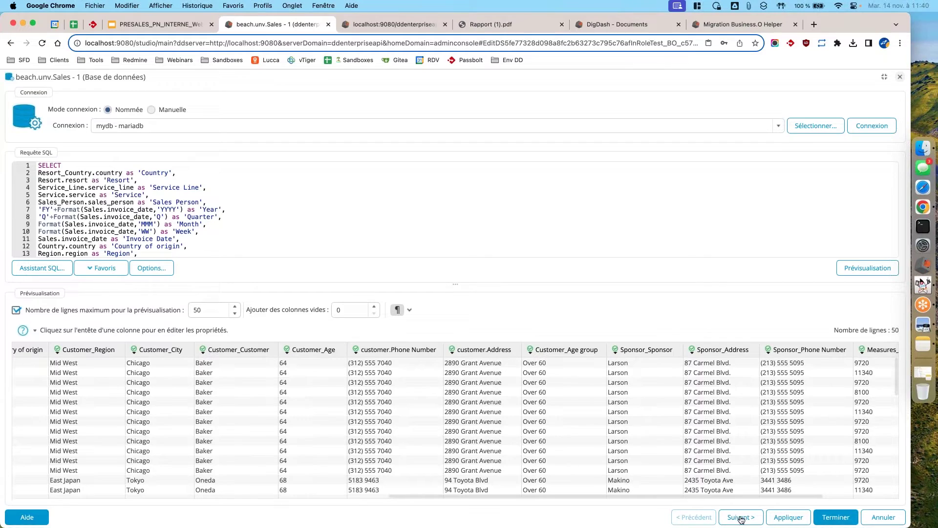
left_click(741, 520)
- Browse the Customer and Sales columns, then expand Customer_Country of origin's Identifiant details
left_click(574, 376)
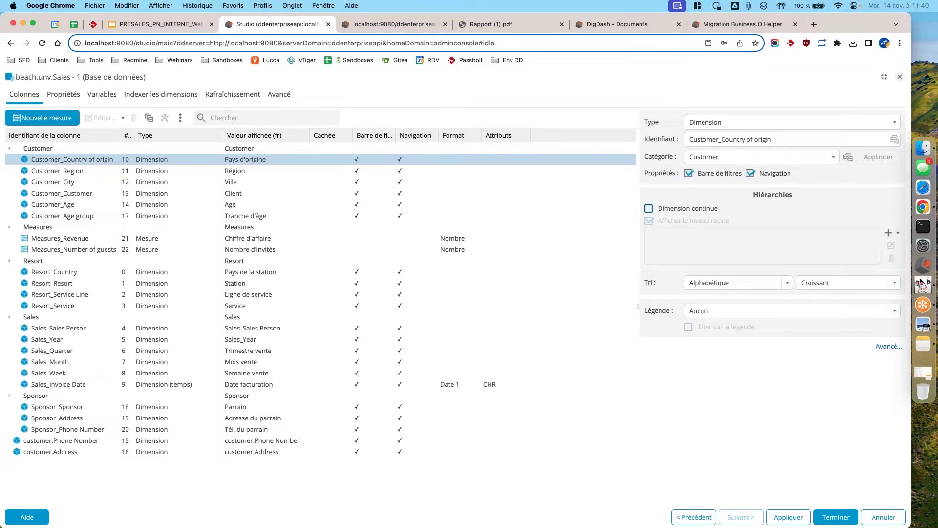
left_click(38, 148)
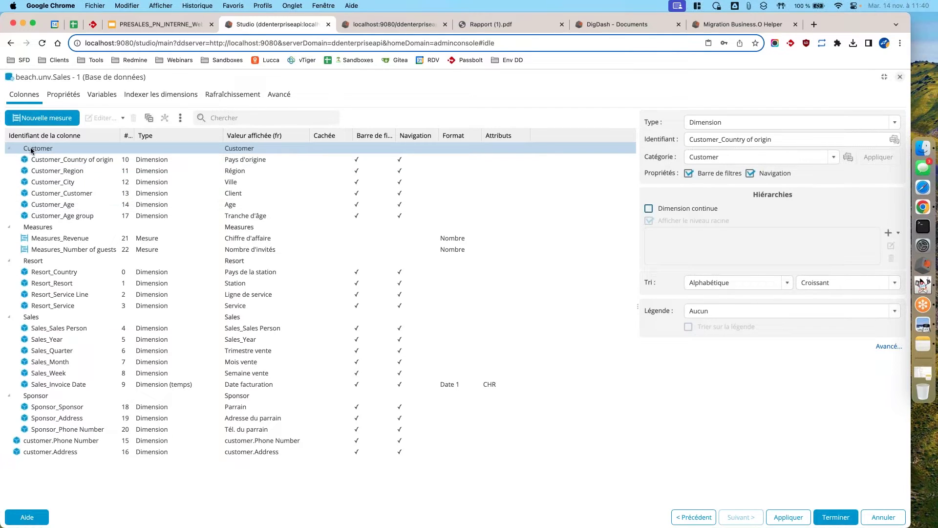
left_click(54, 217)
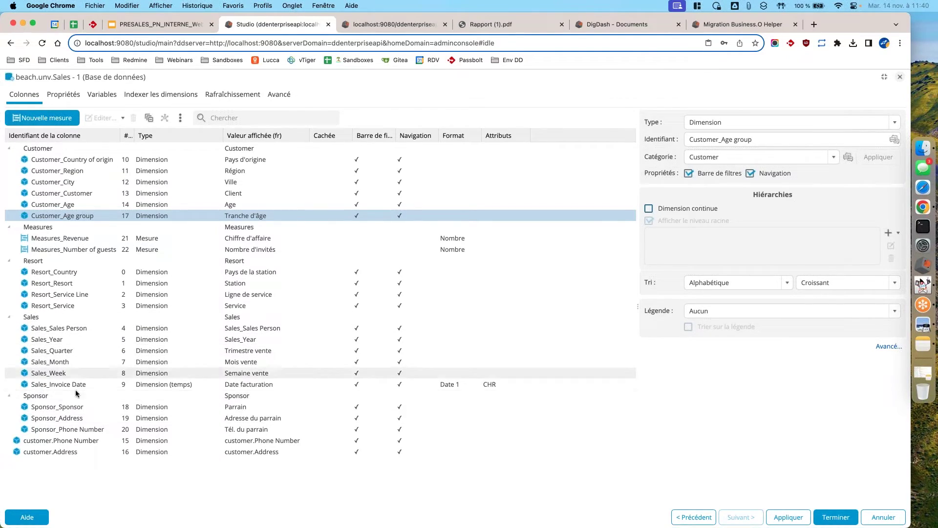
left_click(67, 372)
left_click(78, 342)
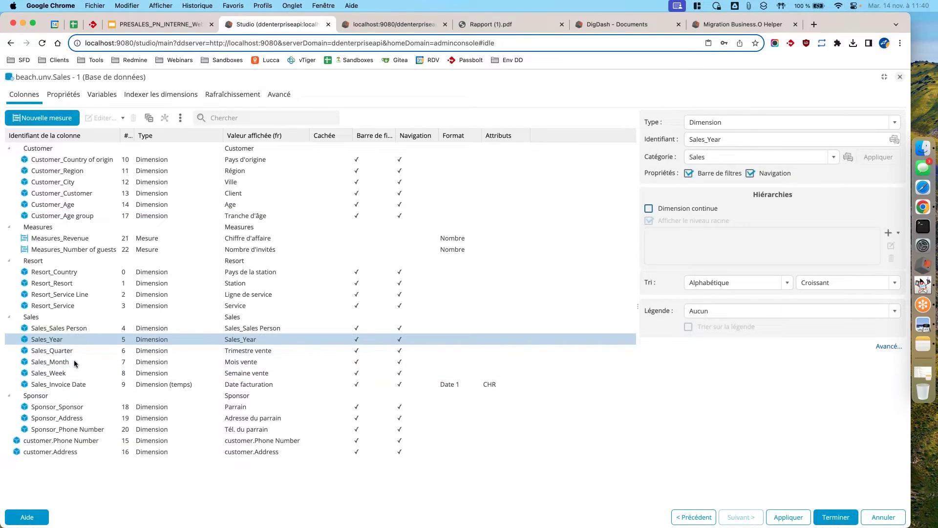
left_click(86, 385)
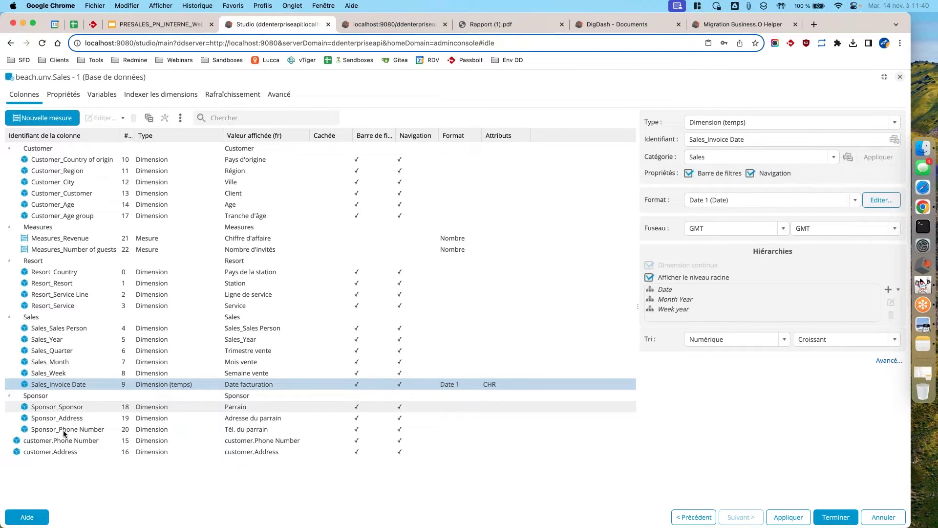
left_click(124, 160)
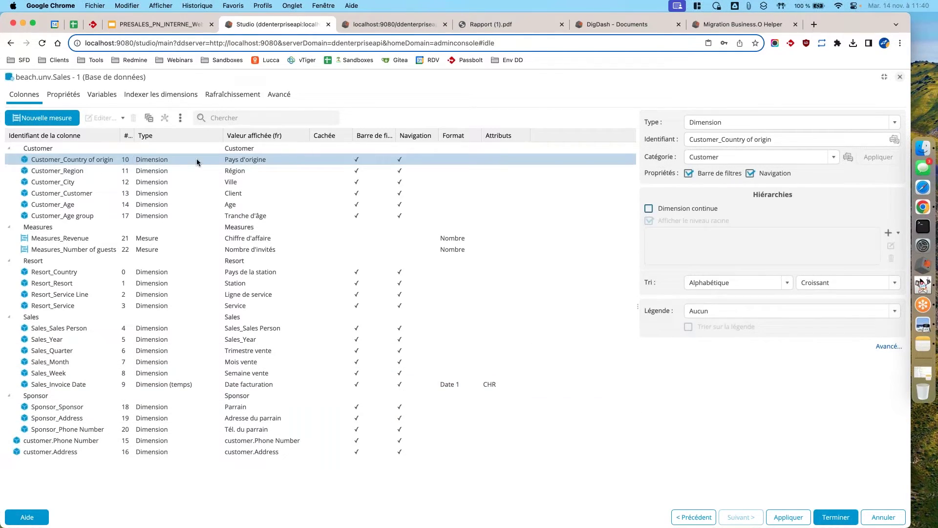
left_click(894, 141)
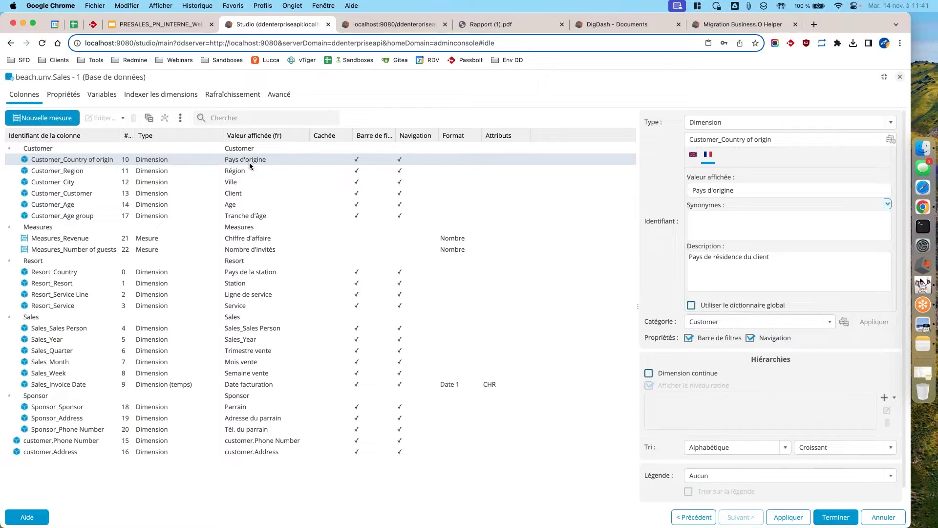
- Inspect the Pays d'origine display name and description, then cancel the editor without saving
left_click(719, 191)
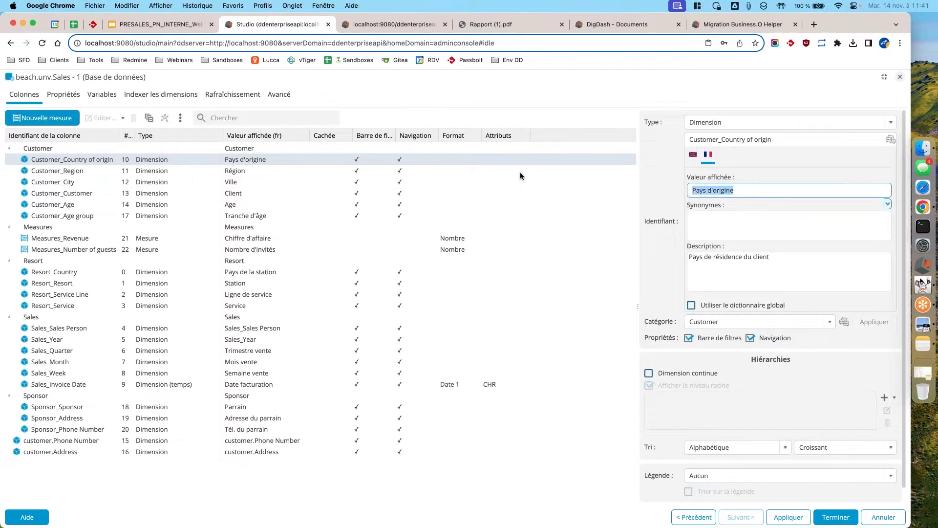
left_click(802, 272)
left_click(823, 269)
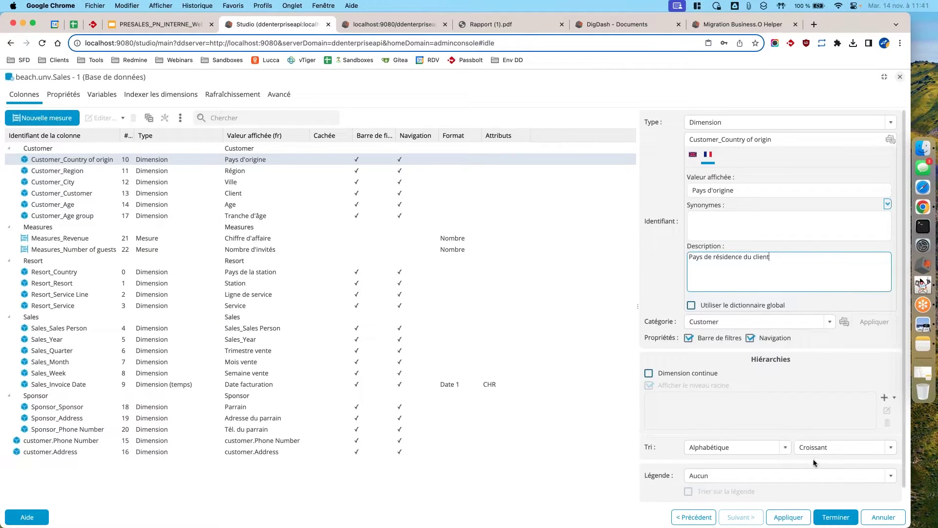
left_click(885, 517)
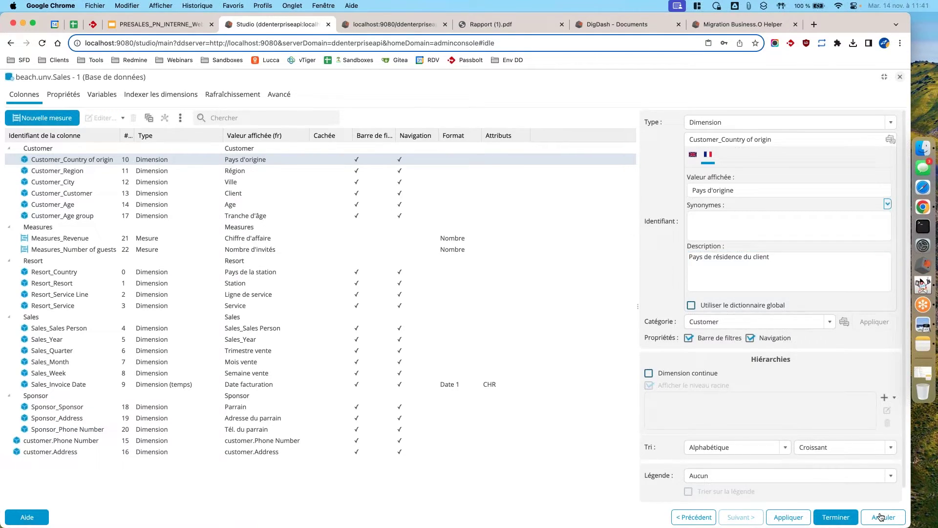
- Start a new table flow from the Flux list
left_click(23, 101)
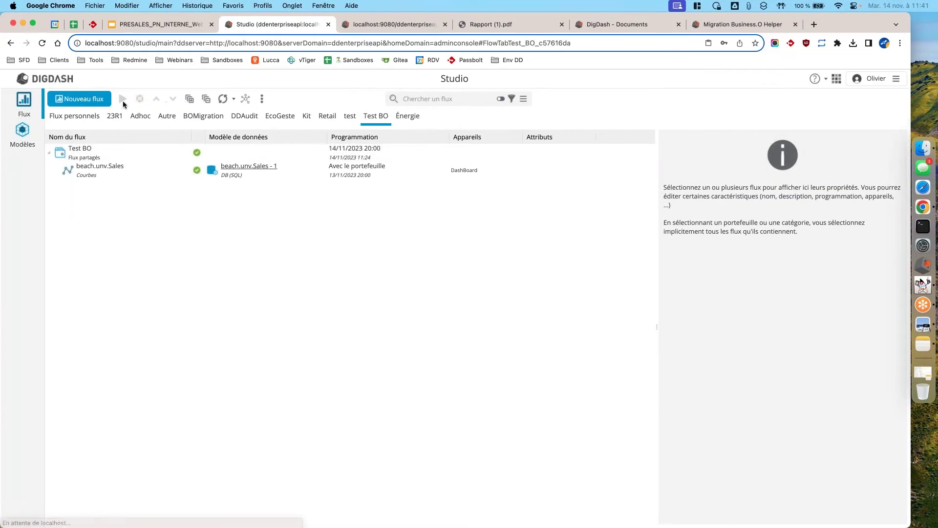
left_click(89, 99)
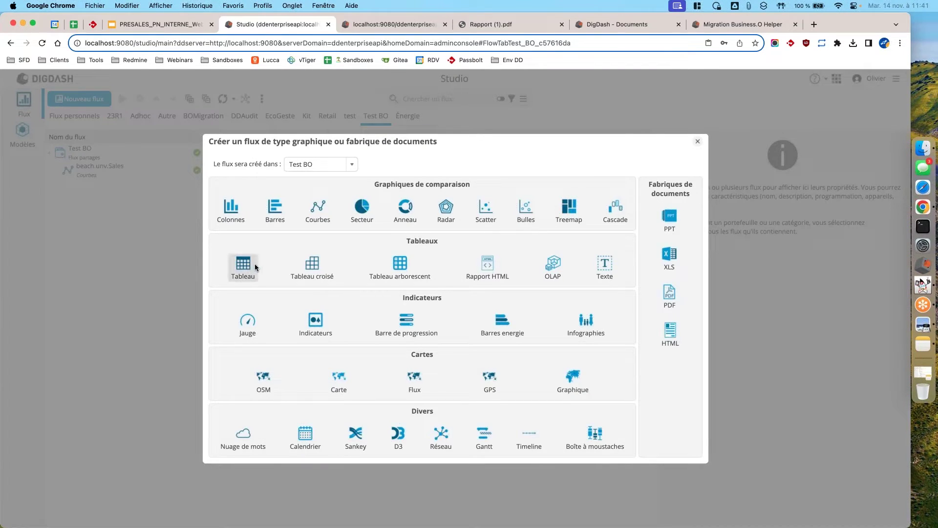
left_click(327, 263)
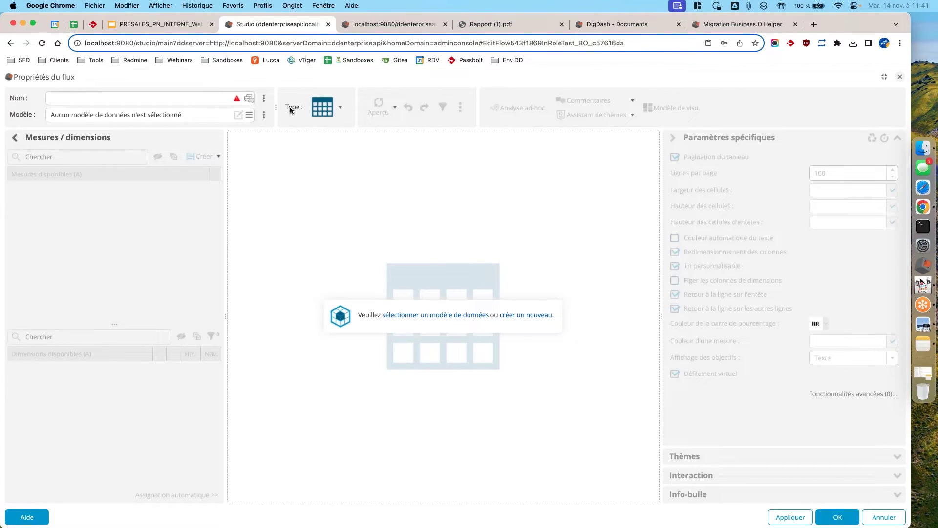
left_click(264, 115)
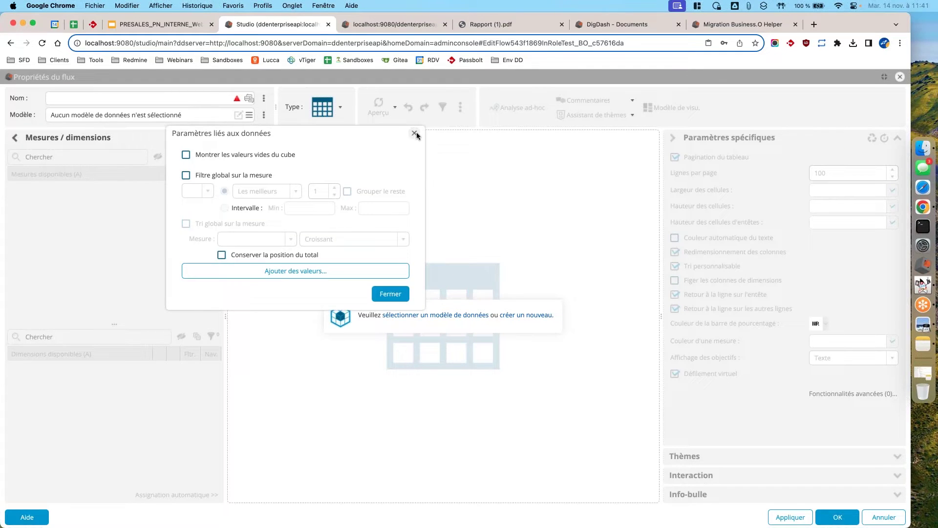
left_click(417, 132)
- Base the flow on beach.unv.Sales - 1, add Chiffre d'affaire, then add Date facturation
left_click(250, 116)
left_click(290, 163)
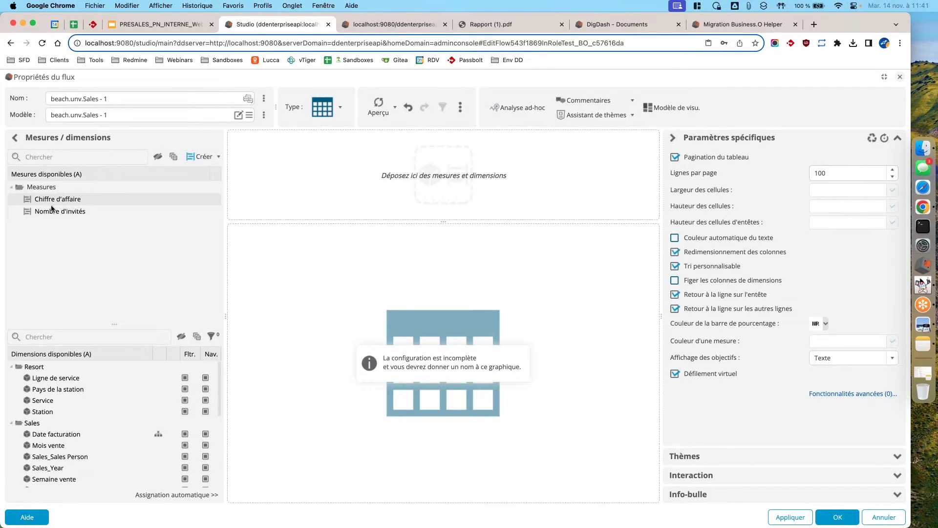
left_click(68, 200)
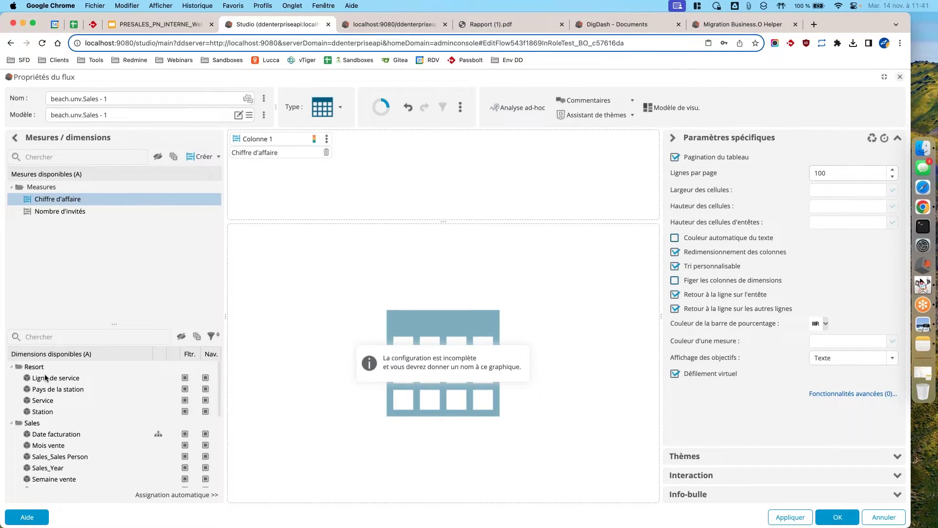
left_click(62, 434)
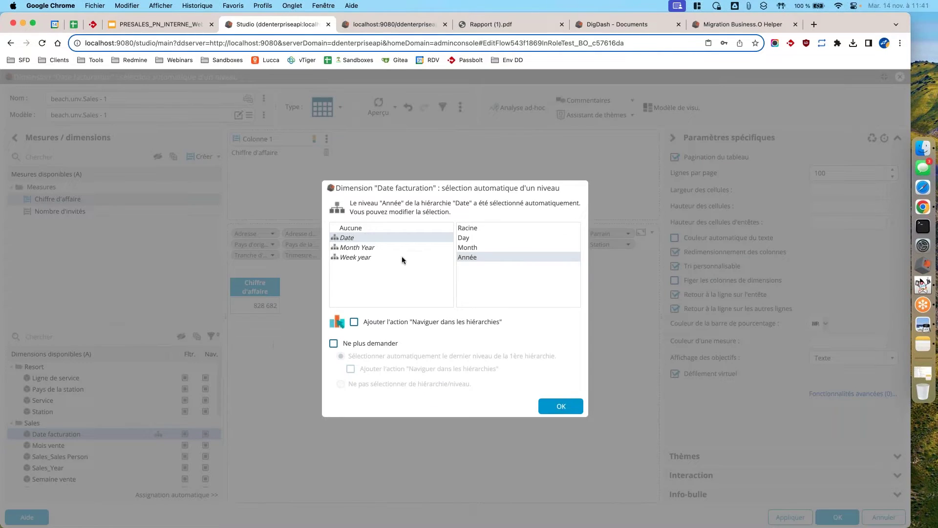
- Add Date facturation at the Année level of the Month Year hierarchy
left_click(366, 248)
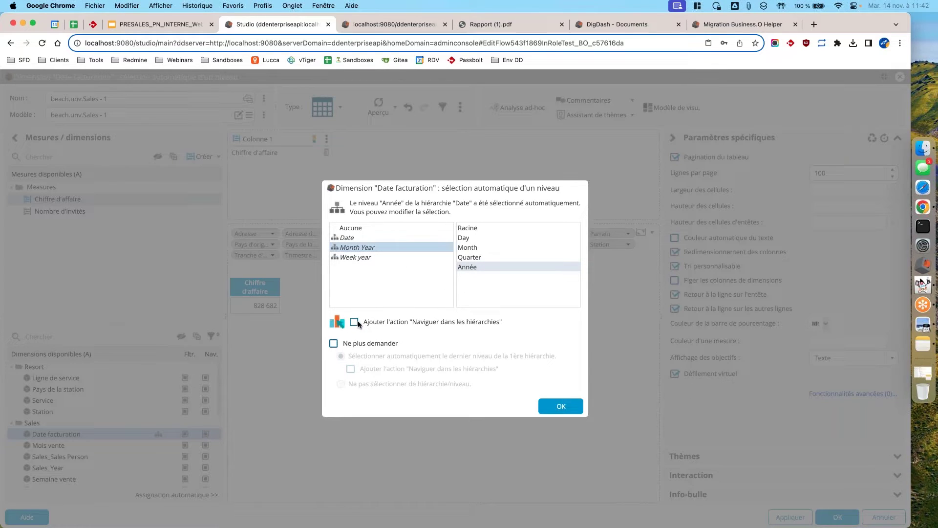
left_click(564, 405)
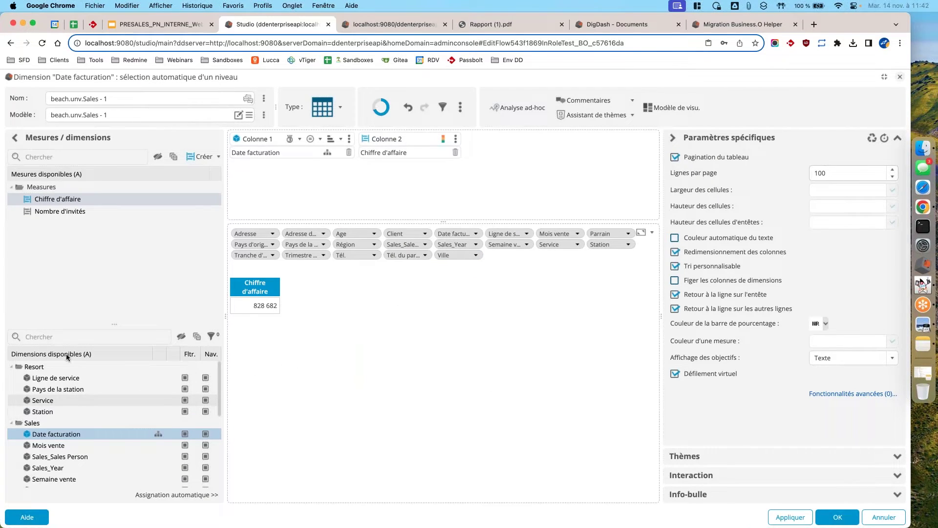
- Search dimensions for 'pays' and add Pays d'origine as a table column
left_click(68, 336)
type("pays")
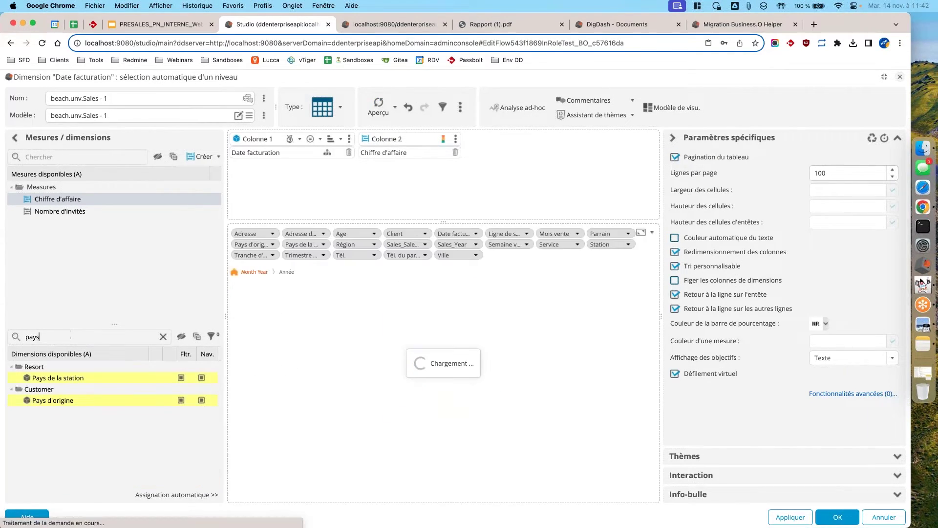
left_click_drag(49, 401, 416, 180)
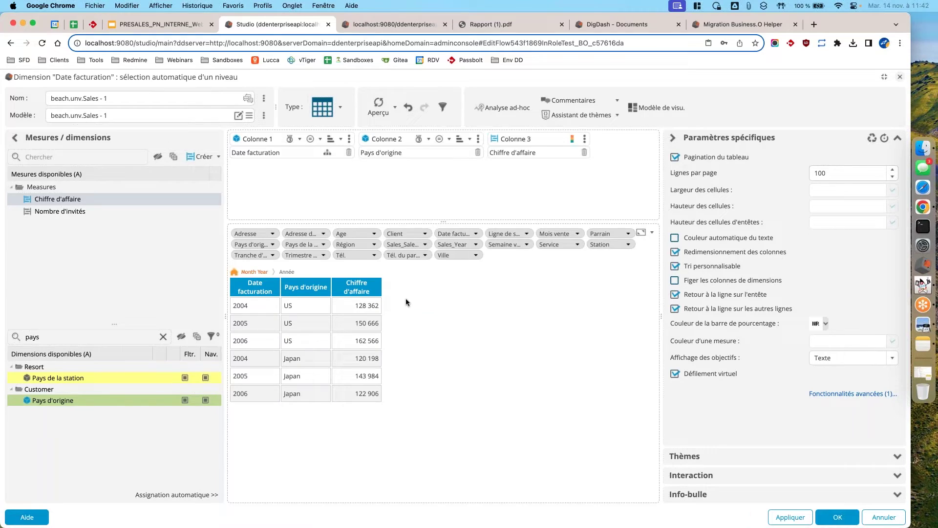
- Widen the Chiffre d'affaire, Pays d'origine and Date facturation columns; drill into 2004 and back
left_click_drag(382, 289, 418, 288)
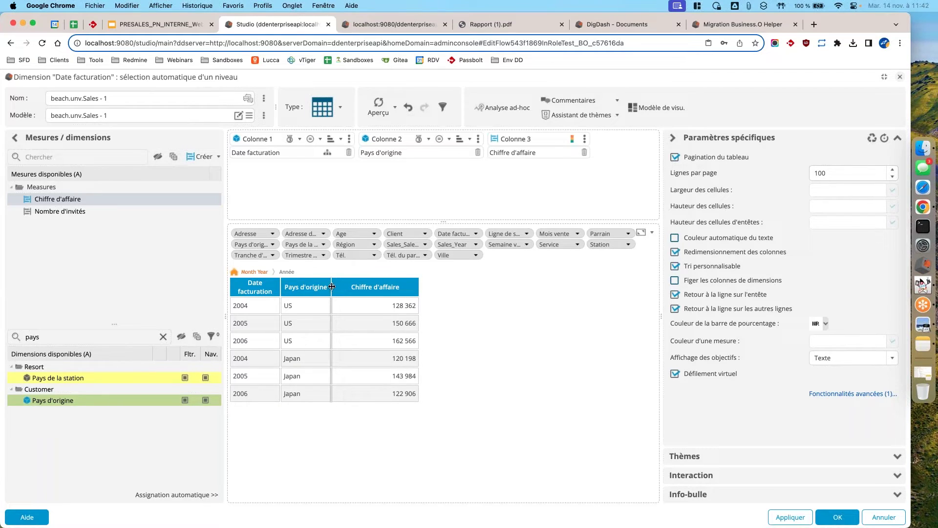
left_click_drag(332, 286, 383, 286)
left_click_drag(280, 287, 313, 287)
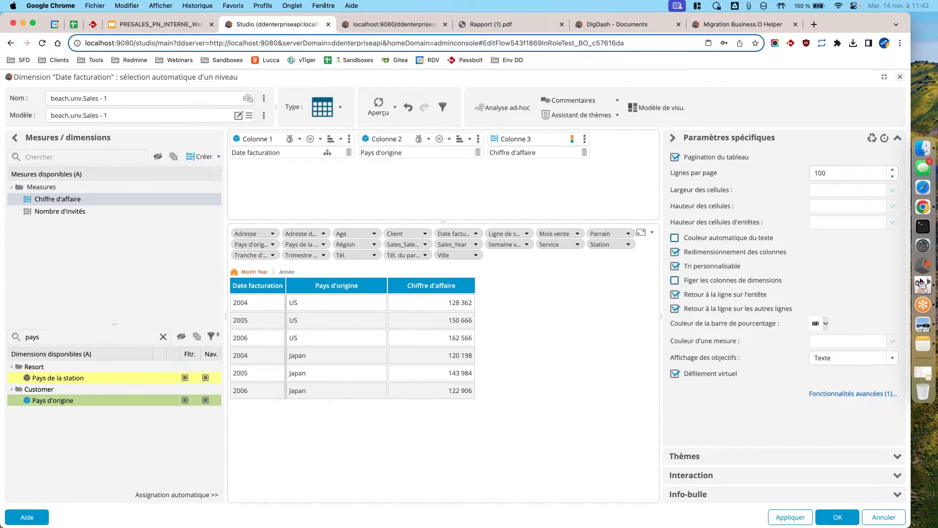
left_click(246, 304)
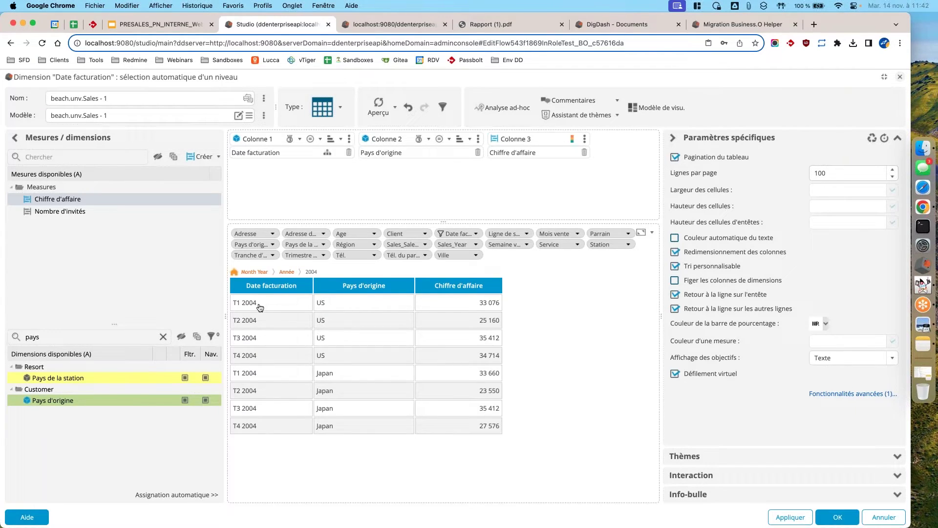
left_click(287, 272)
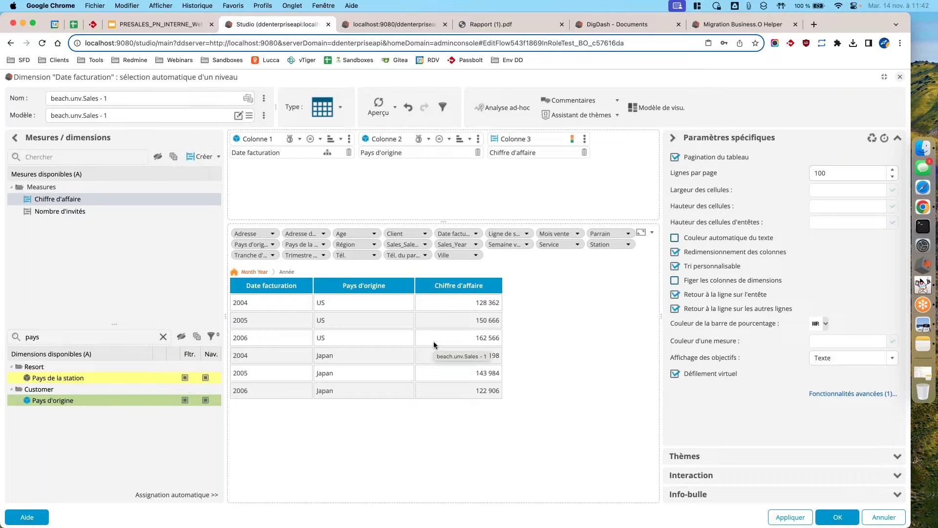
- Open the beach.unv.Sales - 1 data model, preview its results, read through its SQL including the week formatting, and rerun the preview
left_click(238, 116)
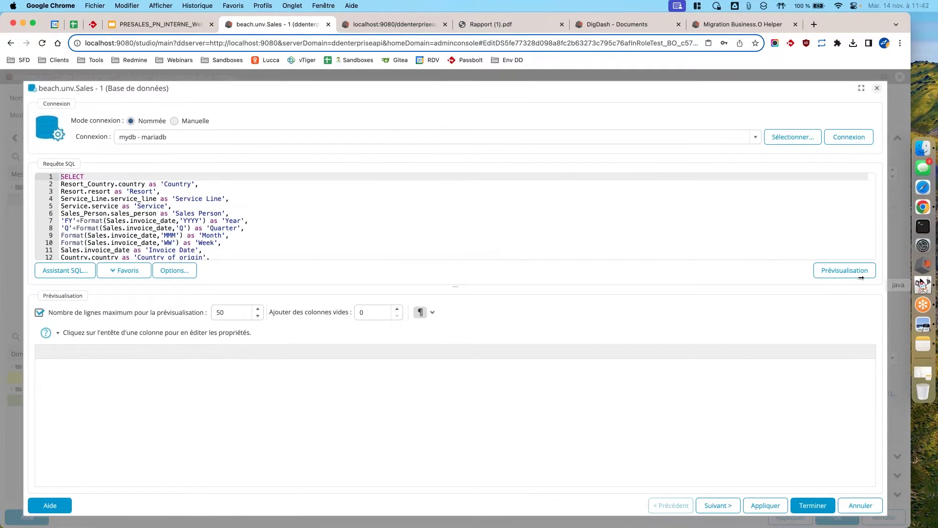
left_click(840, 270)
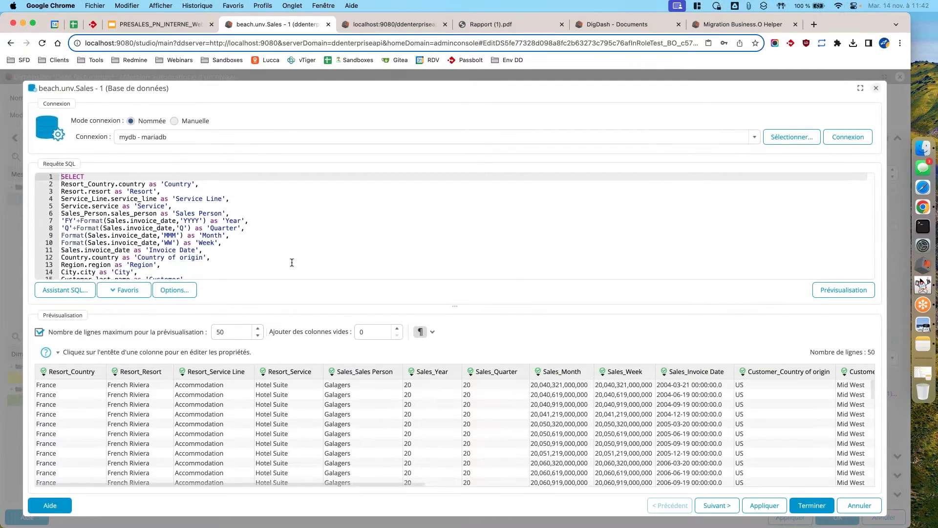
left_click(291, 264)
scroll(239, 236, "down", 2)
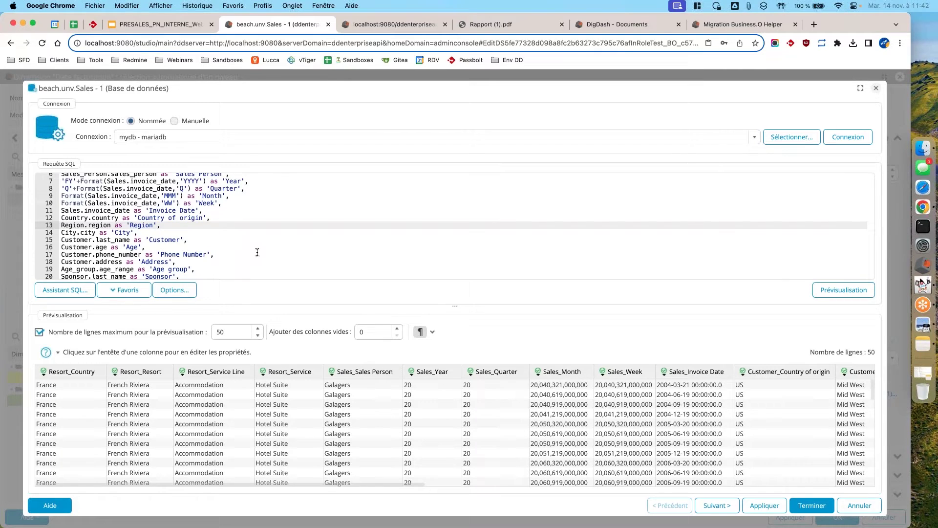
scroll(299, 234, "down", 10)
scroll(299, 229, "up", 5)
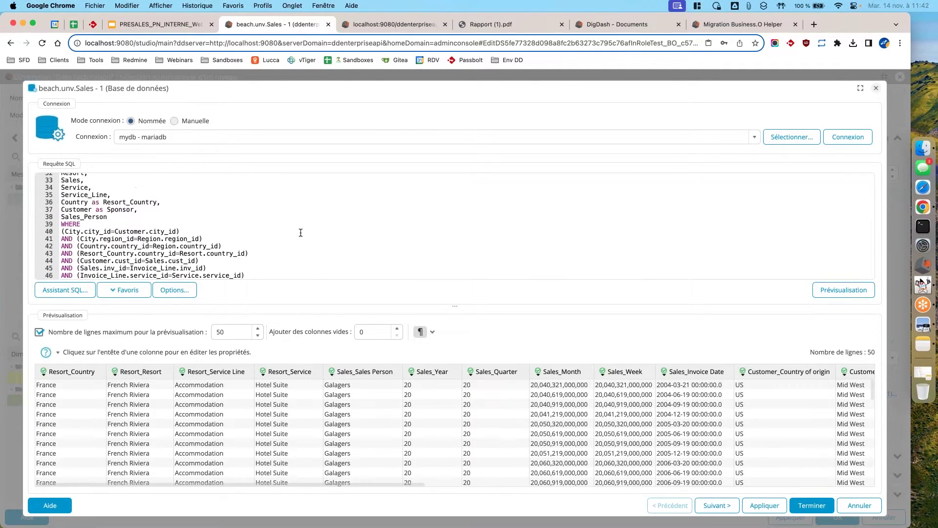
scroll(270, 237, "down", 5)
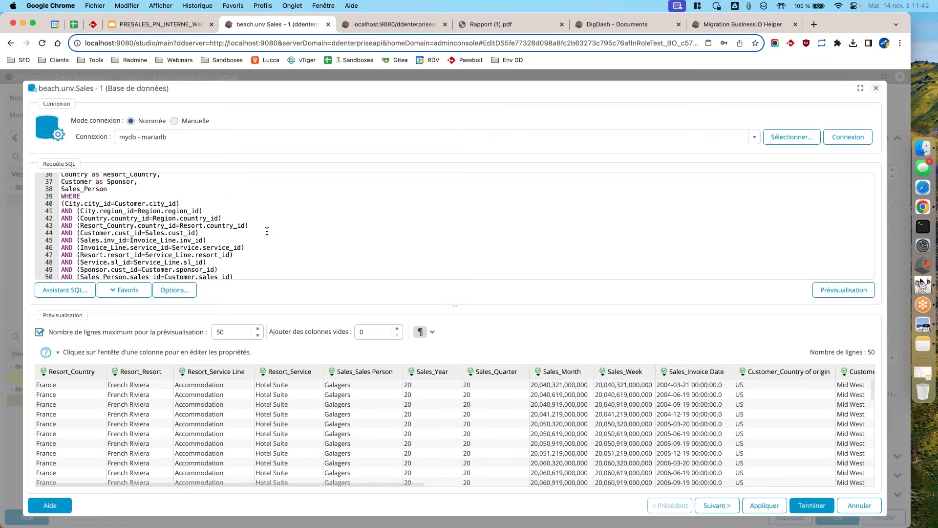
left_click(69, 203)
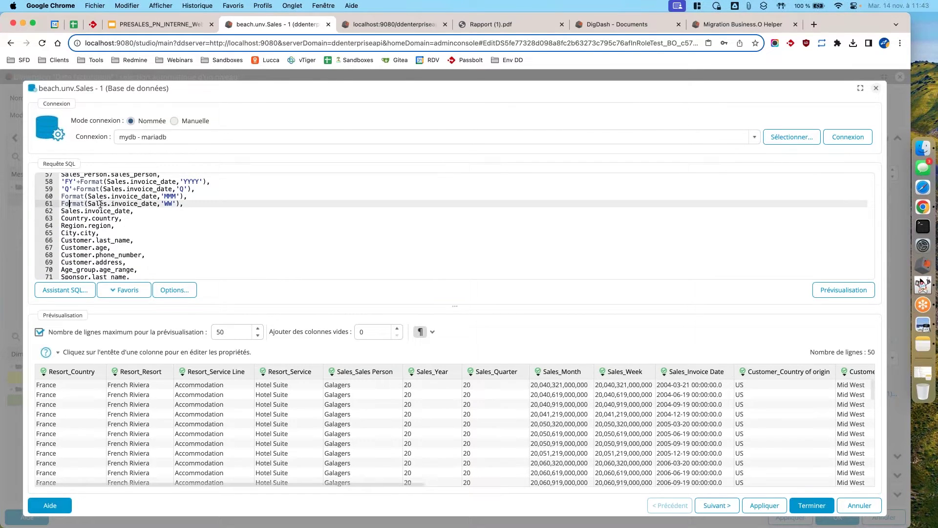
left_click(839, 295)
- Cancel the data model and flow editors without saving, then advance the deck to slide 17, 'Approche projet'
left_click(157, 19)
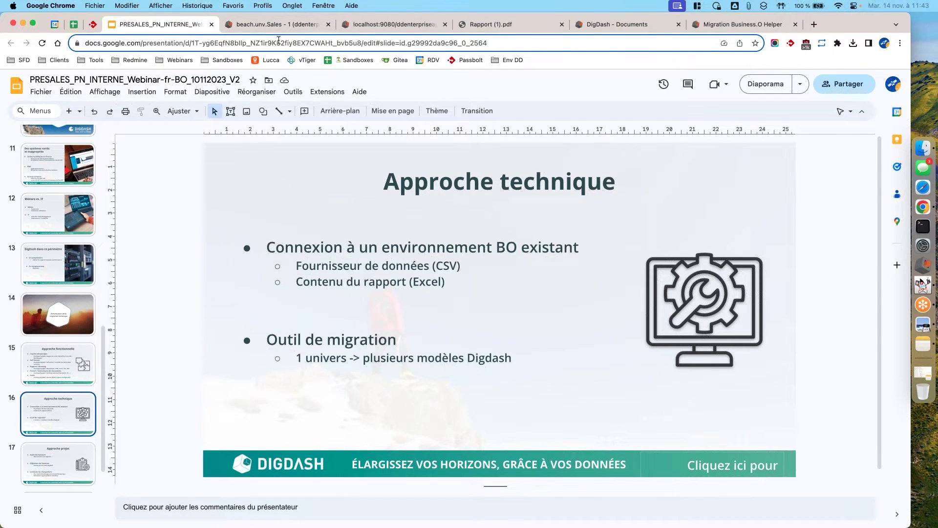
left_click(257, 25)
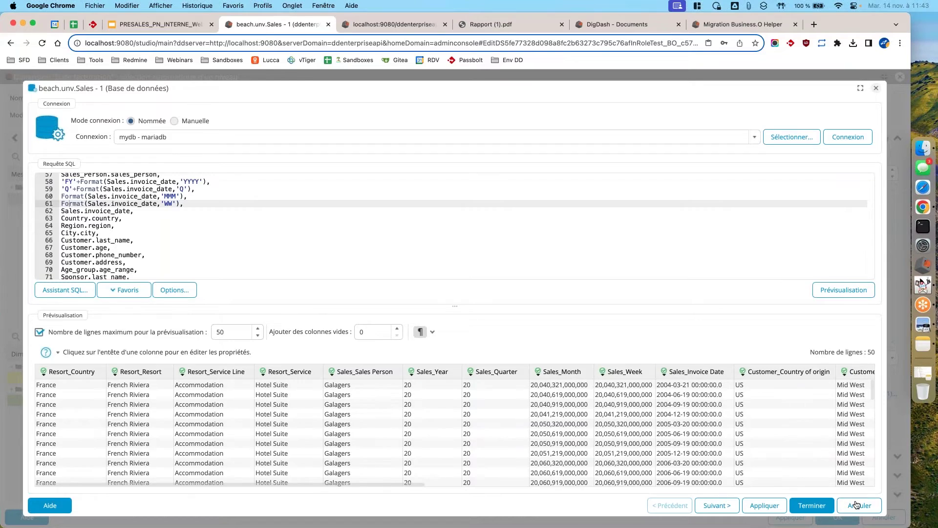
left_click(857, 506)
left_click(884, 517)
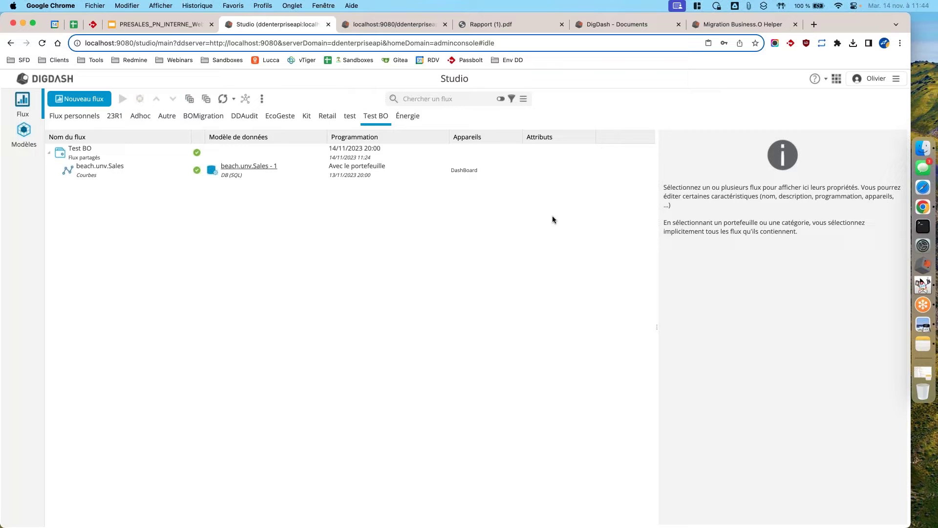
left_click(187, 26)
key("Down")
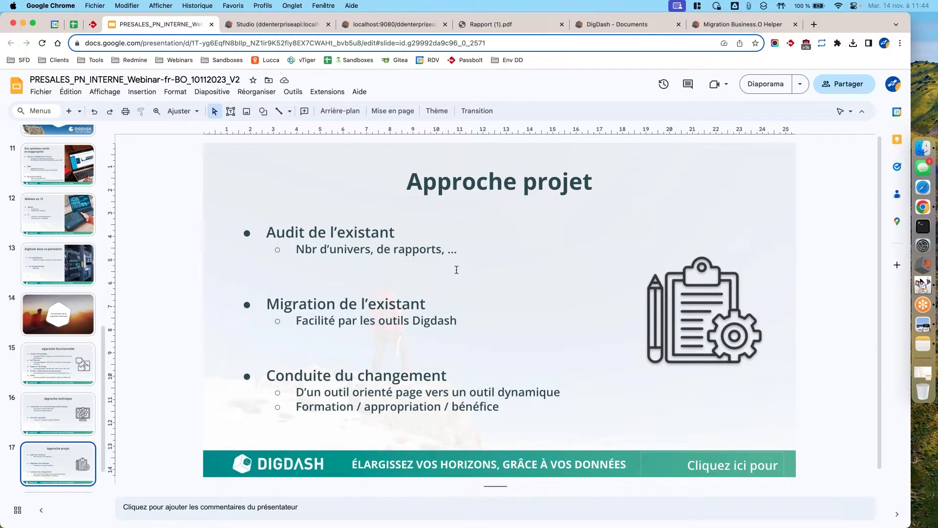